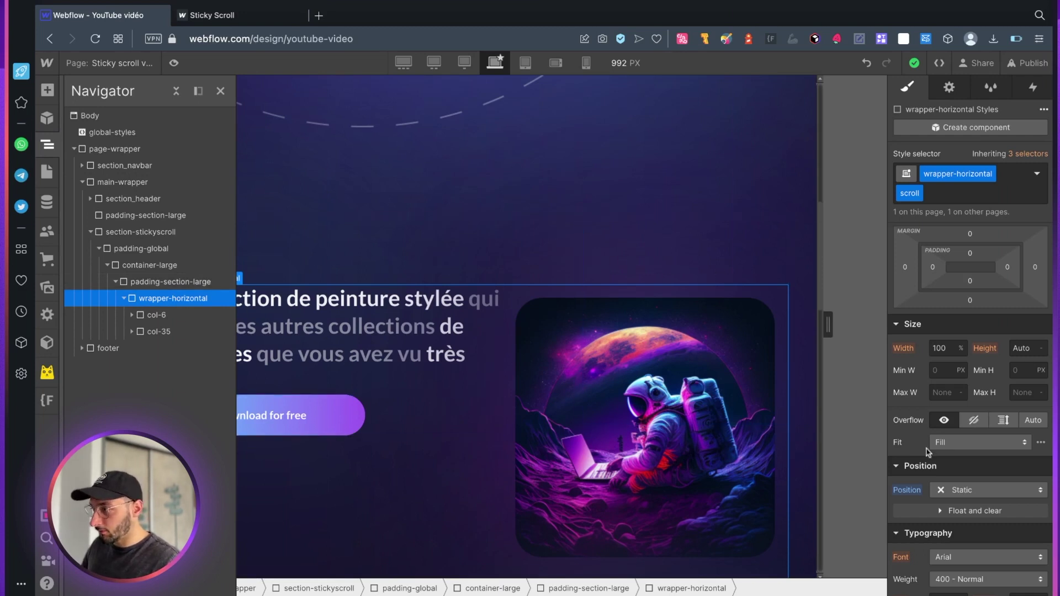
Set the wrapper-horizontal block to relative positioning with a height of 200 rem.
left_click(954, 490)
left_click(957, 478)
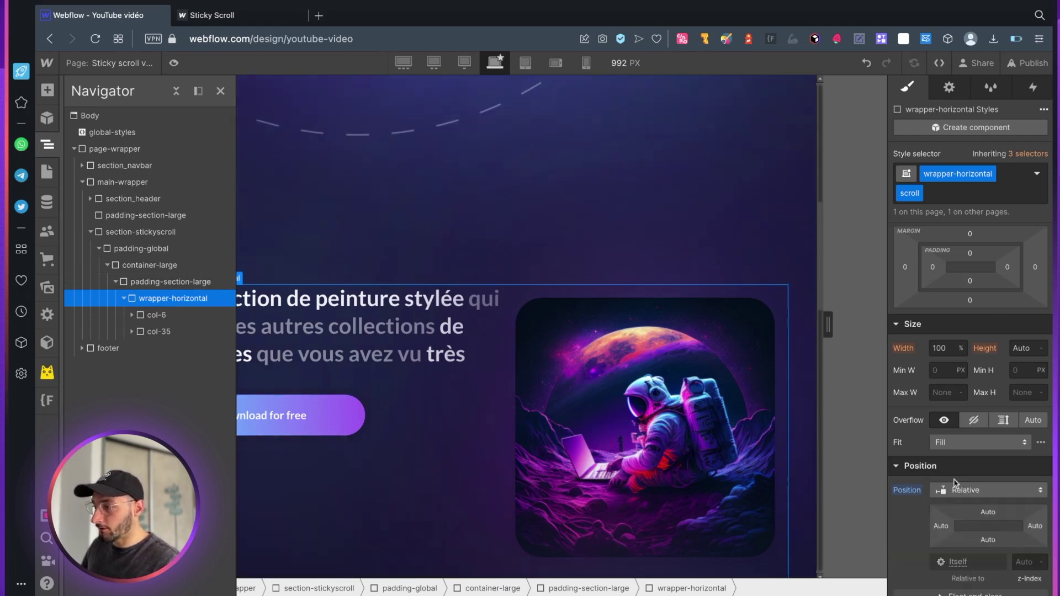
left_click(1022, 348)
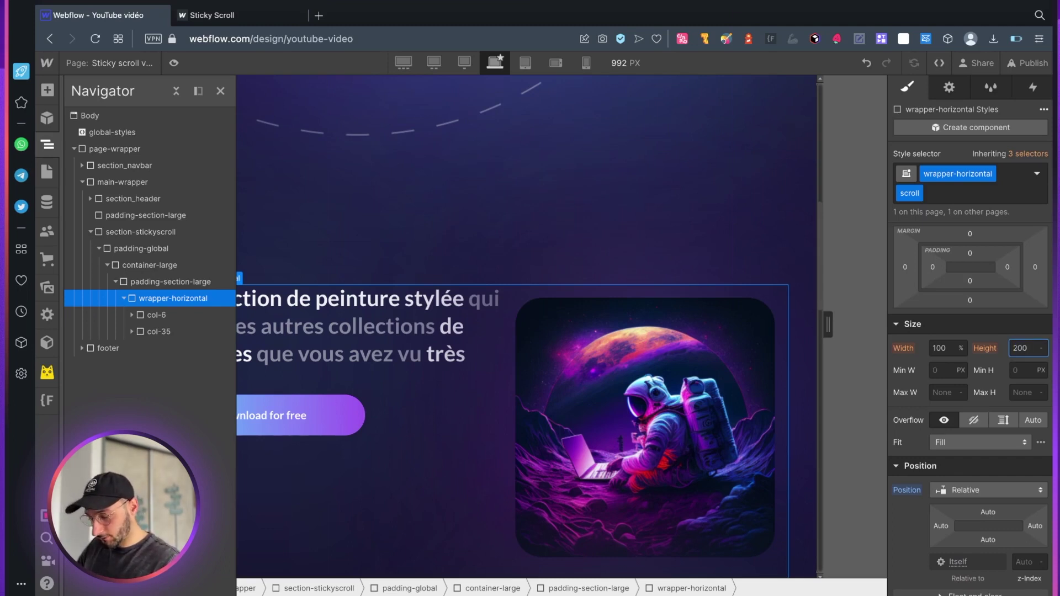
key("Return")
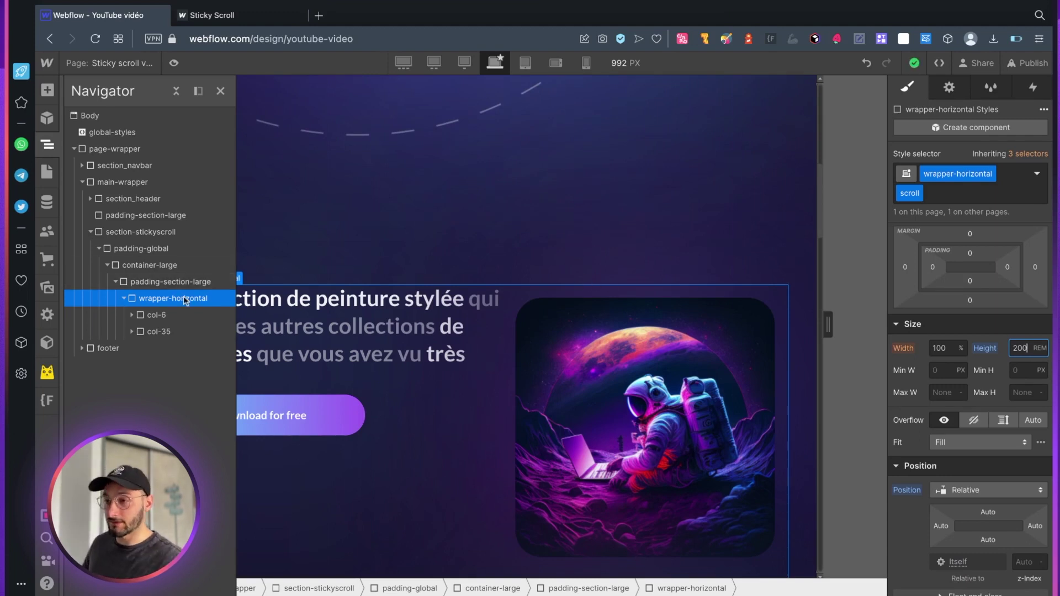
Set the position of the col-6 block inside wrapper-horizontal to Relative.
left_click(165, 319)
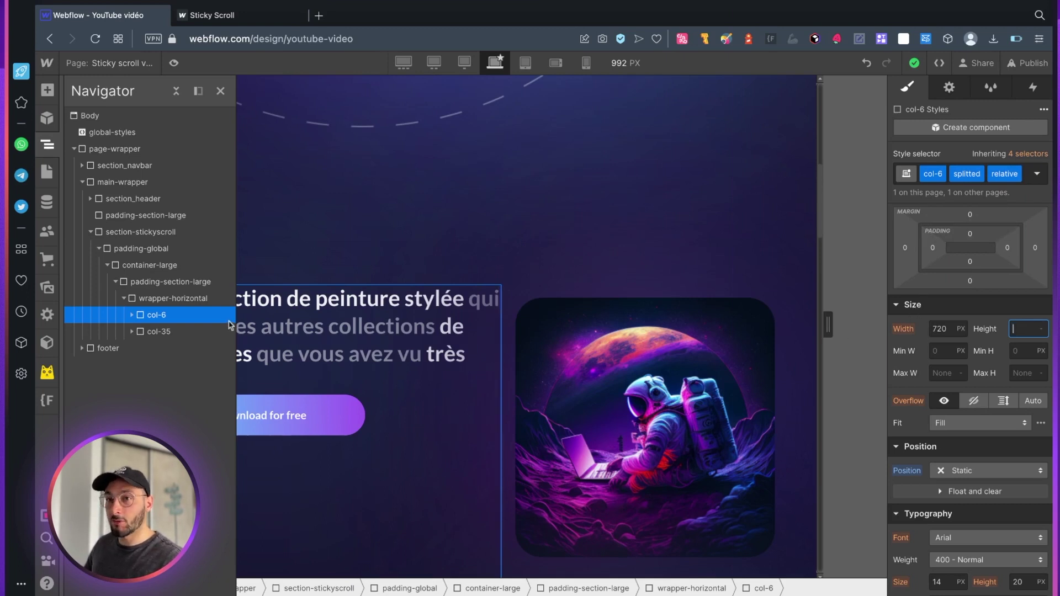
scroll(385, 329, "down", 1)
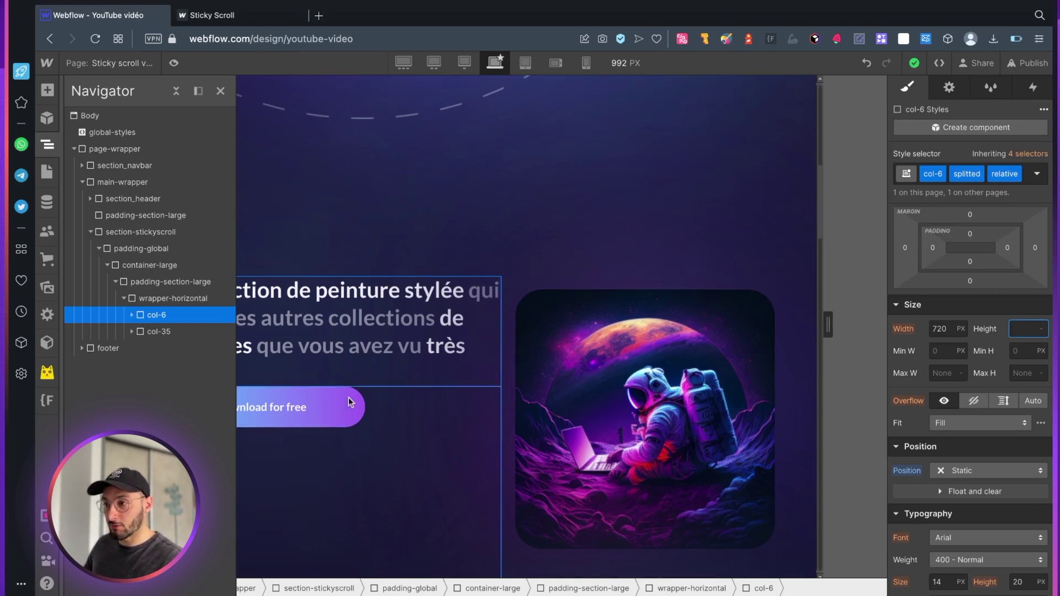
left_click(958, 471)
left_click(955, 478)
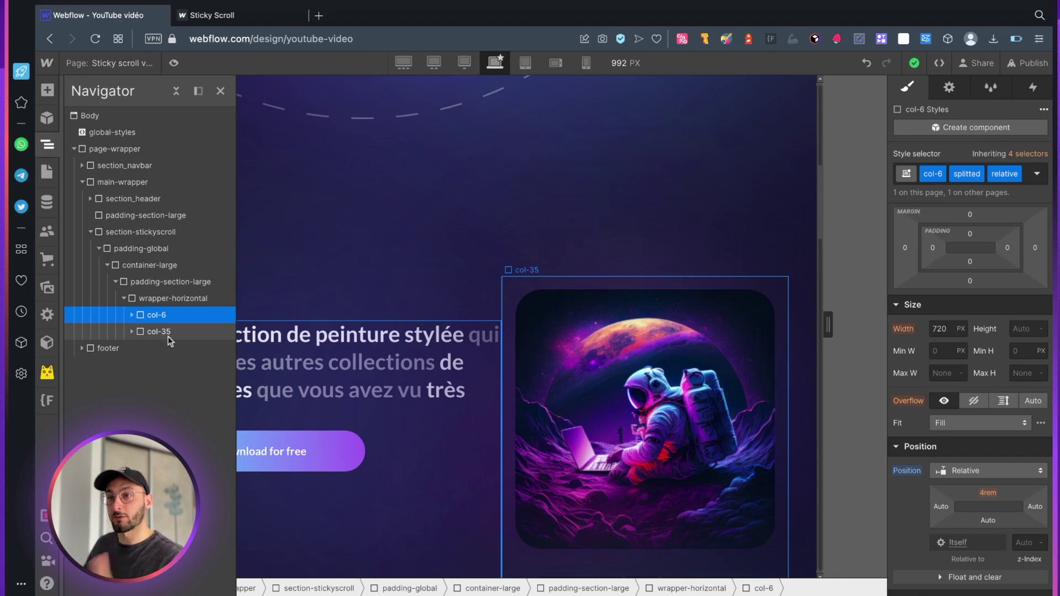
Expand the col-6 block and select its first scroll-stopper 4 element.
left_click(128, 316)
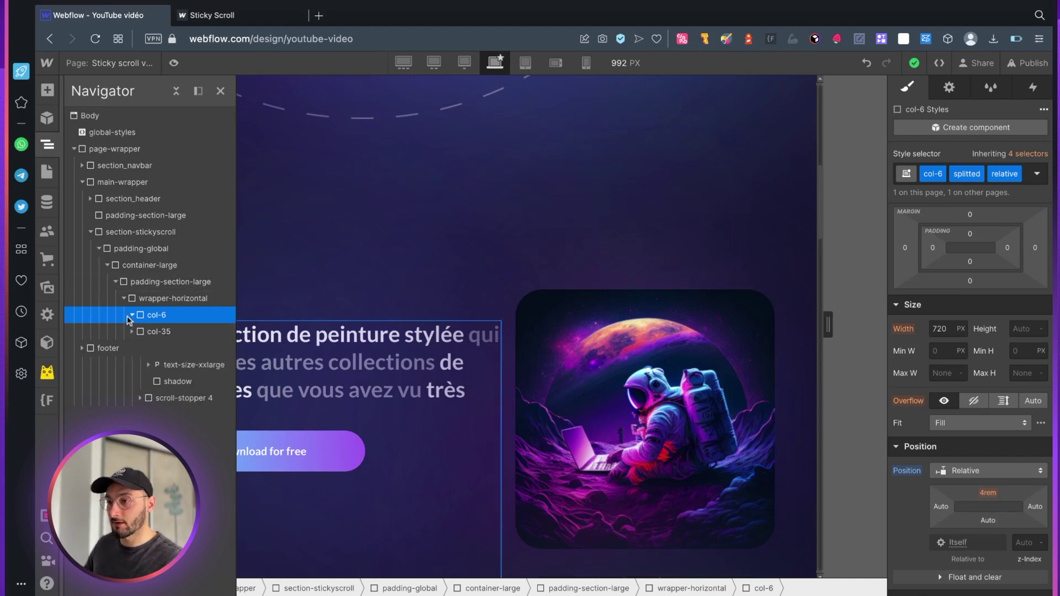
left_click(177, 332)
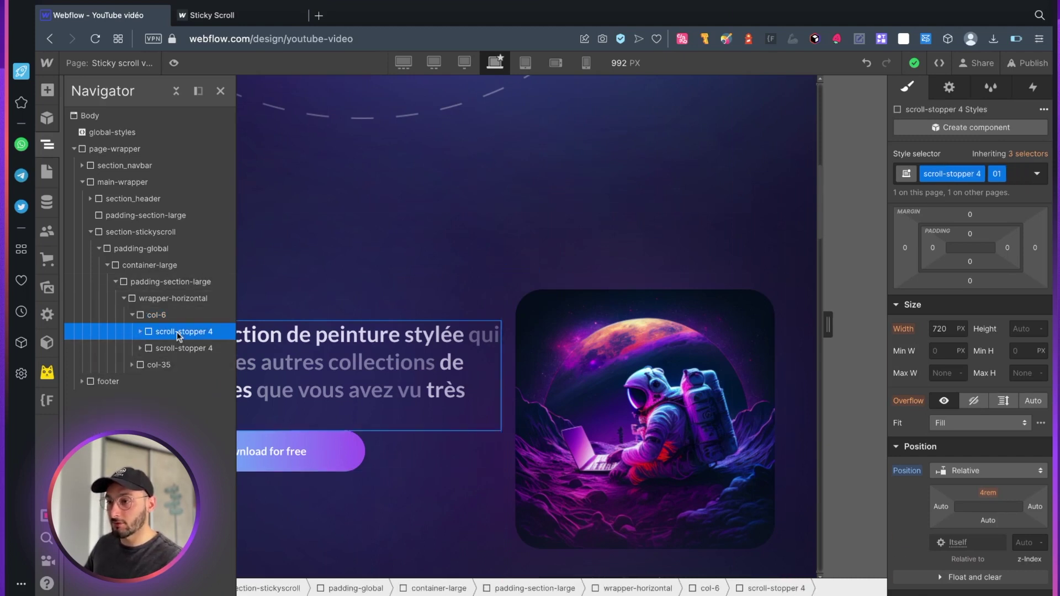
left_click(173, 346)
left_click(178, 333)
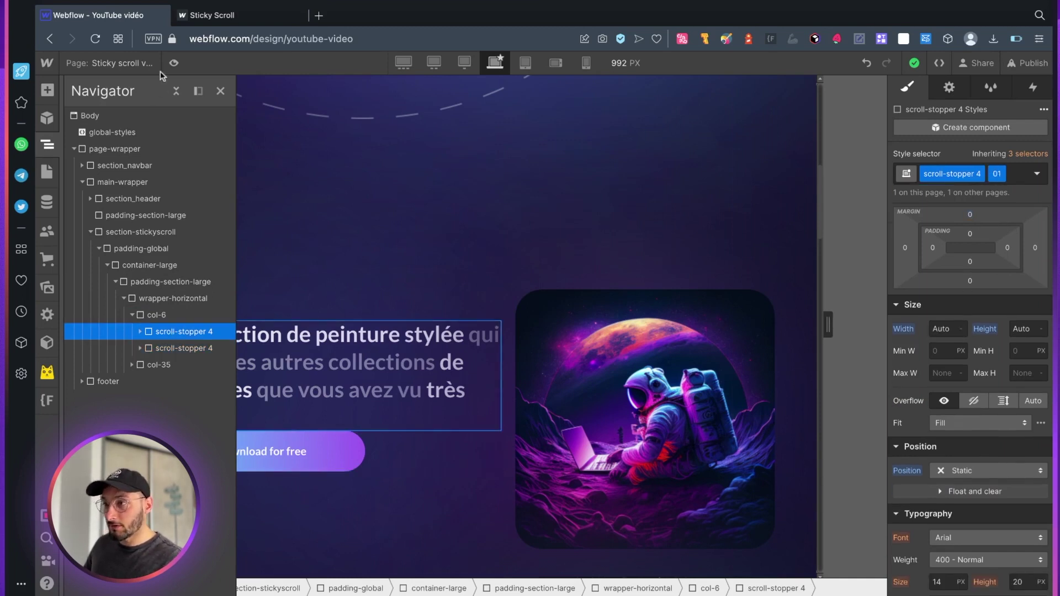
Preview the page and check how the text column scrolls beside the images before any sticky setting.
left_click(173, 64)
scroll(416, 193, "down", 10)
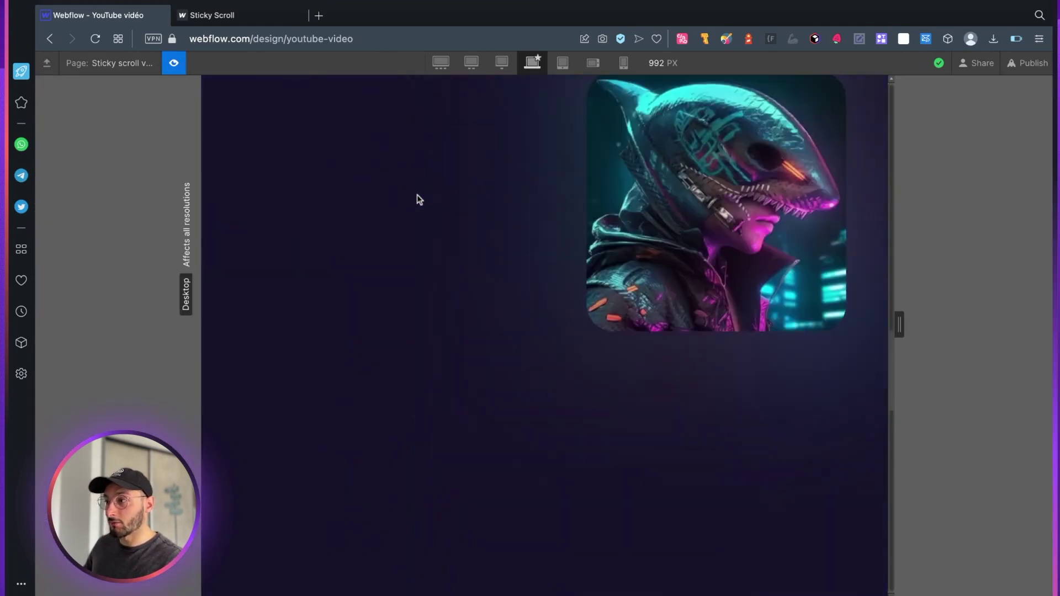
scroll(351, 184, "up", 10)
scroll(351, 183, "up", 5)
left_click(173, 63)
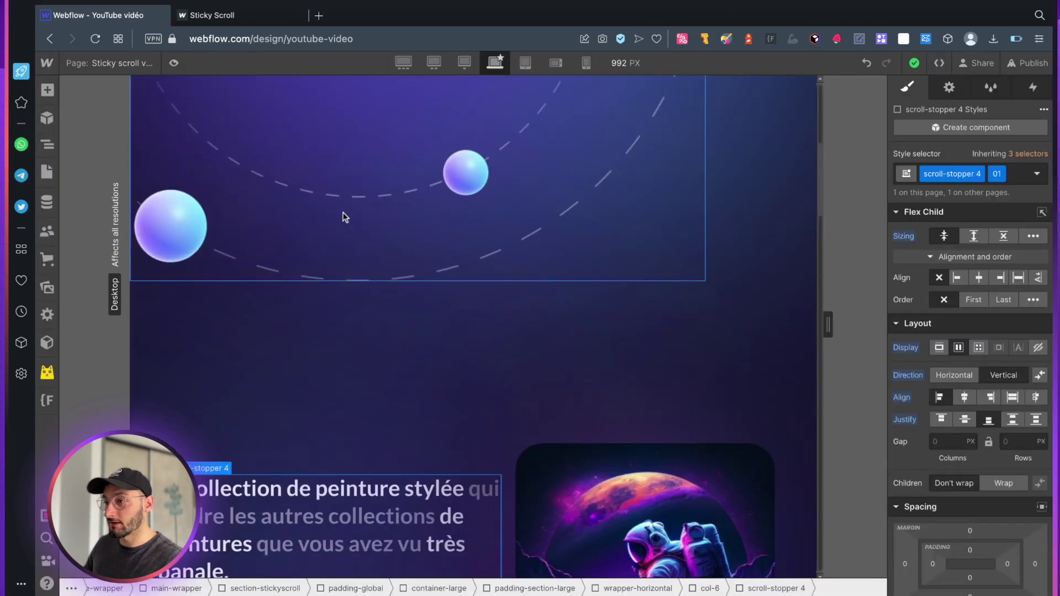
Make the first scroll-stopper 4 element in col-6 sticky with its top offset set to Auto.
scroll(343, 212, "down", 5)
left_click(47, 145)
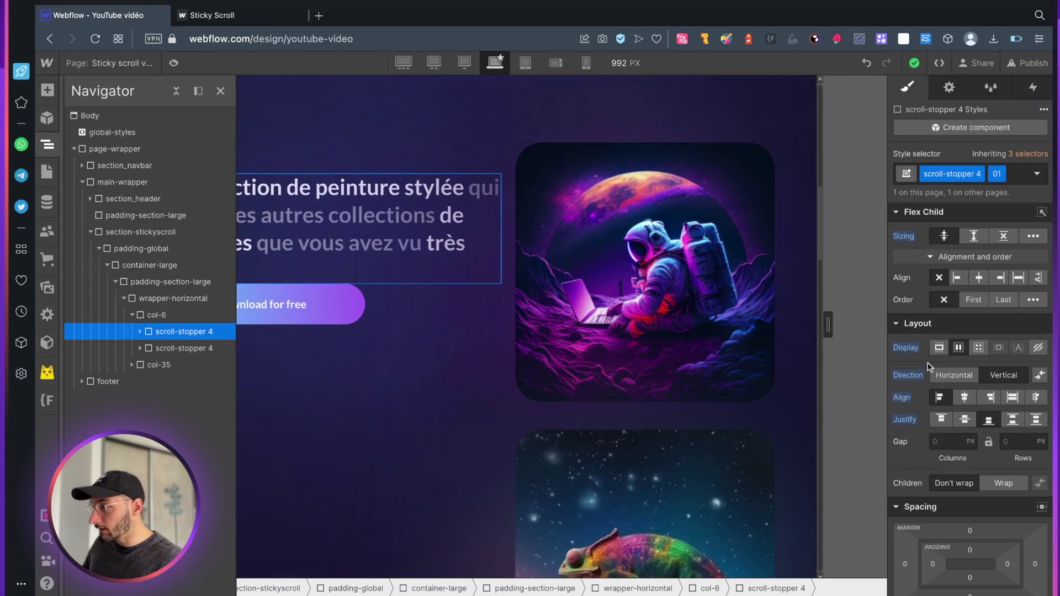
scroll(926, 364, "down", 2)
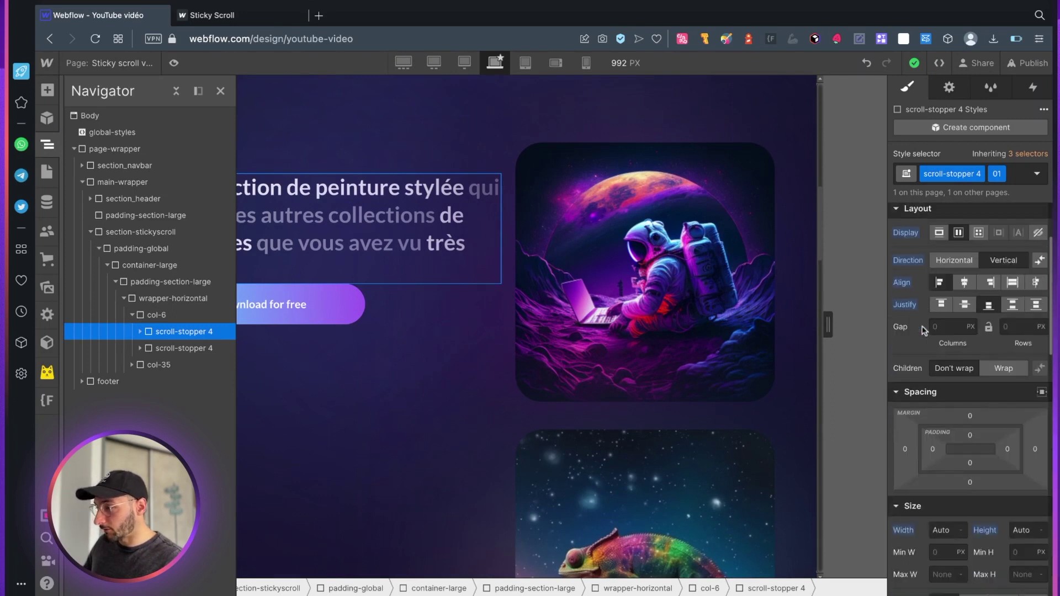
scroll(922, 325, "down", 5)
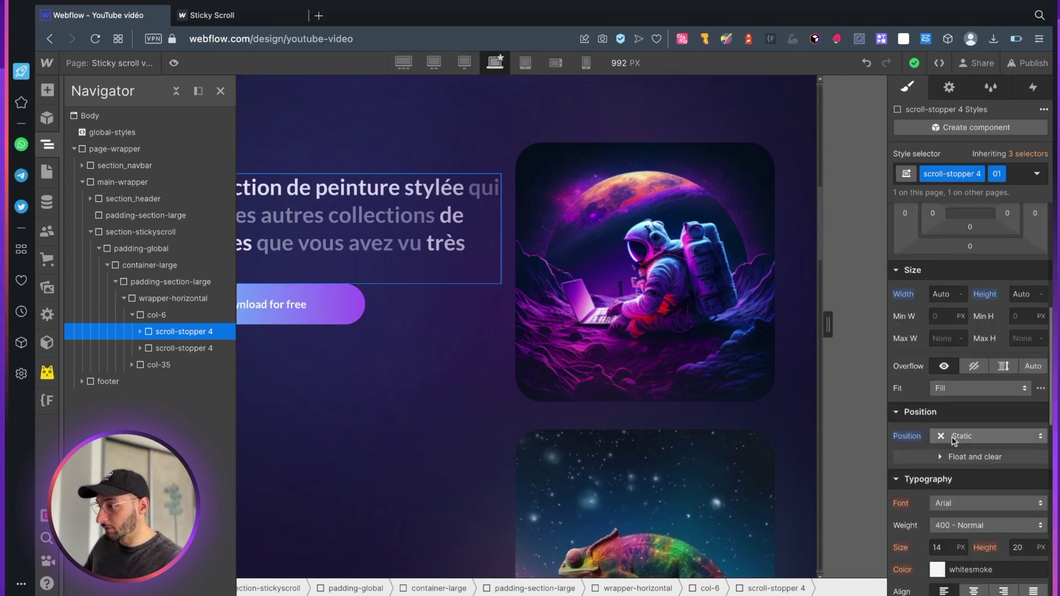
left_click(955, 436)
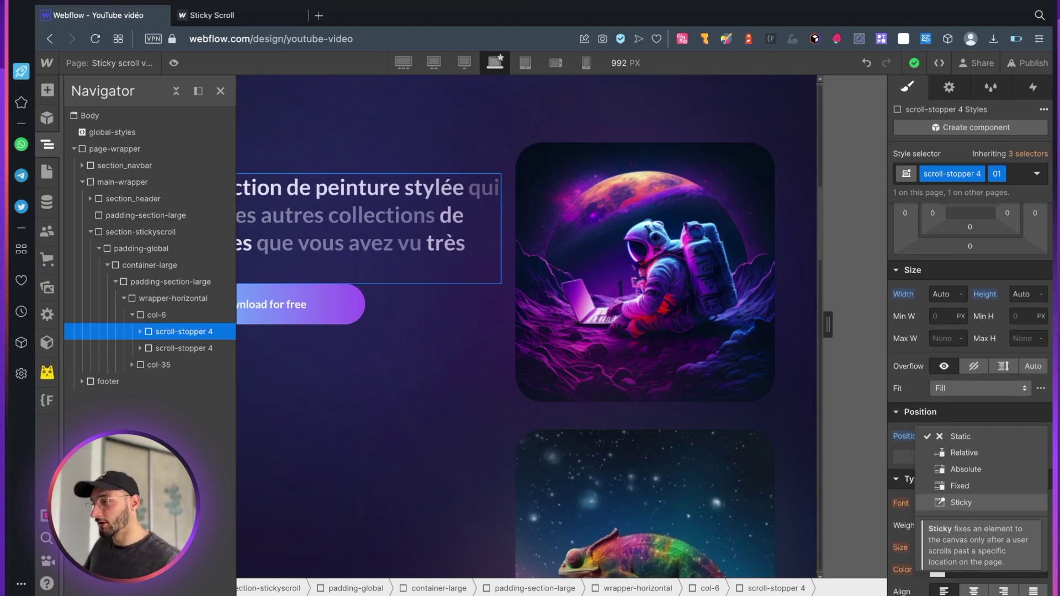
left_click(961, 502)
left_click(988, 458)
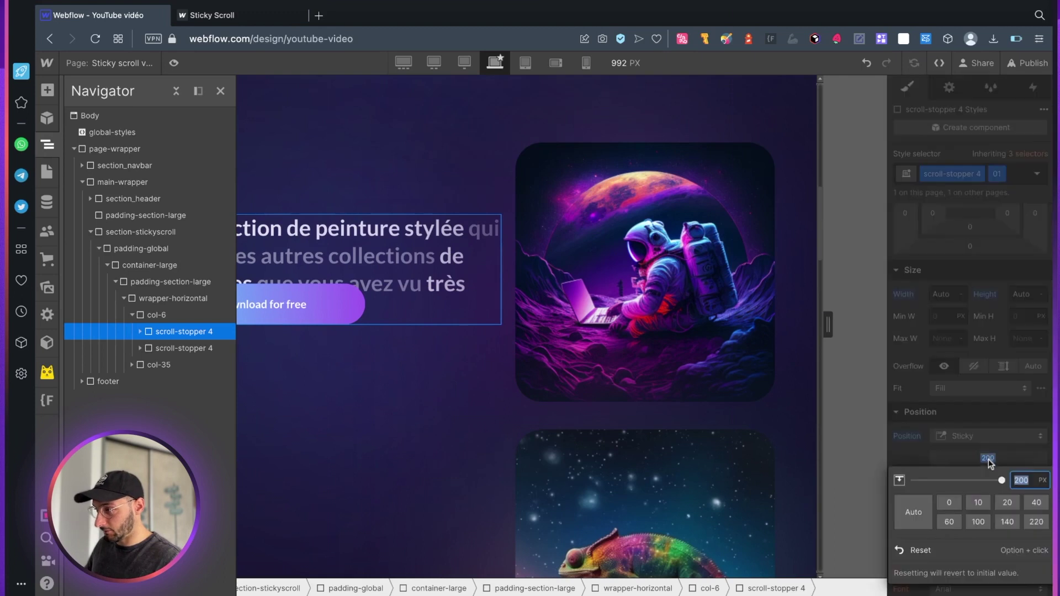
left_click(920, 504)
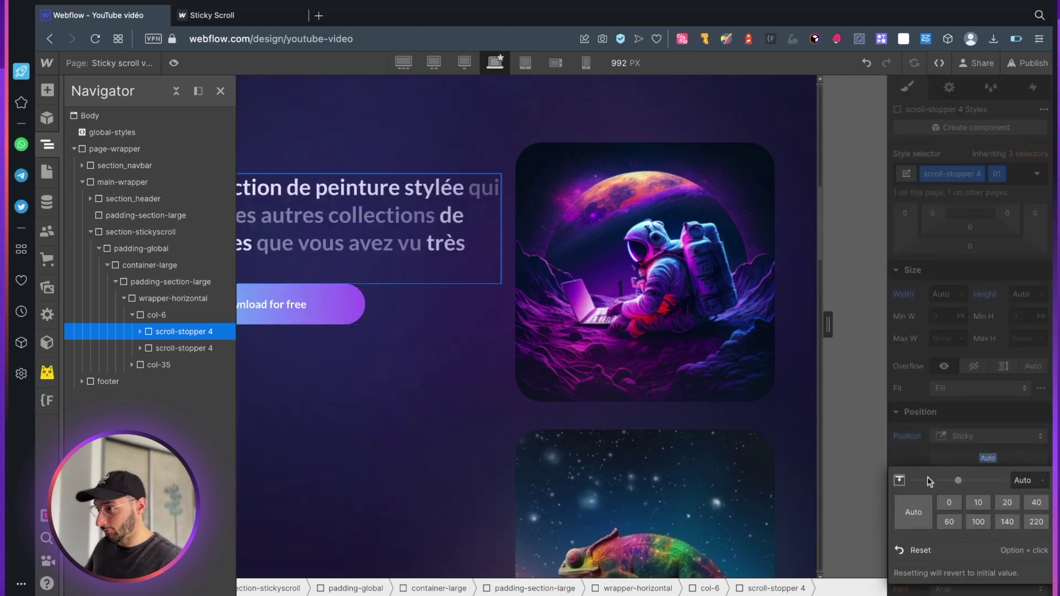
left_click(935, 454)
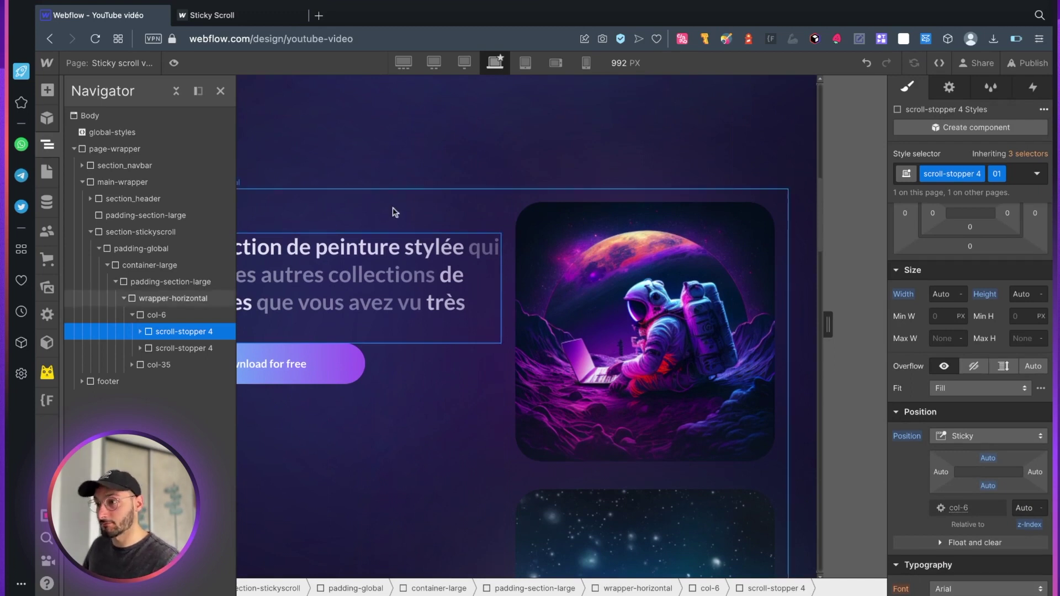
Preview the page to check how the sticky text block scrolls with an Auto top offset.
left_click(173, 63)
scroll(385, 175, "down", 10)
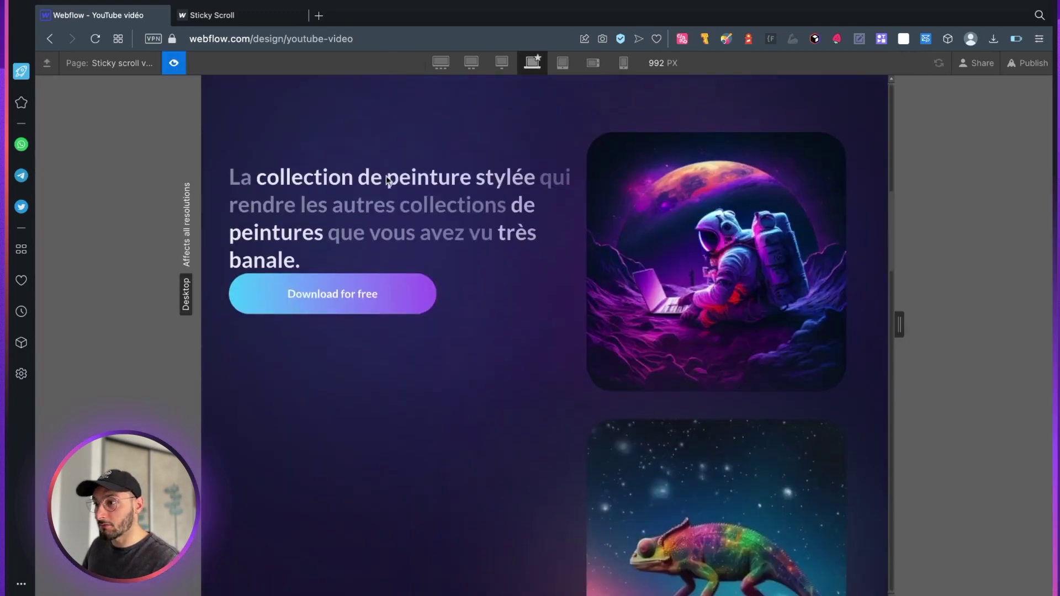
scroll(386, 182, "up", 8)
scroll(386, 193, "up", 2)
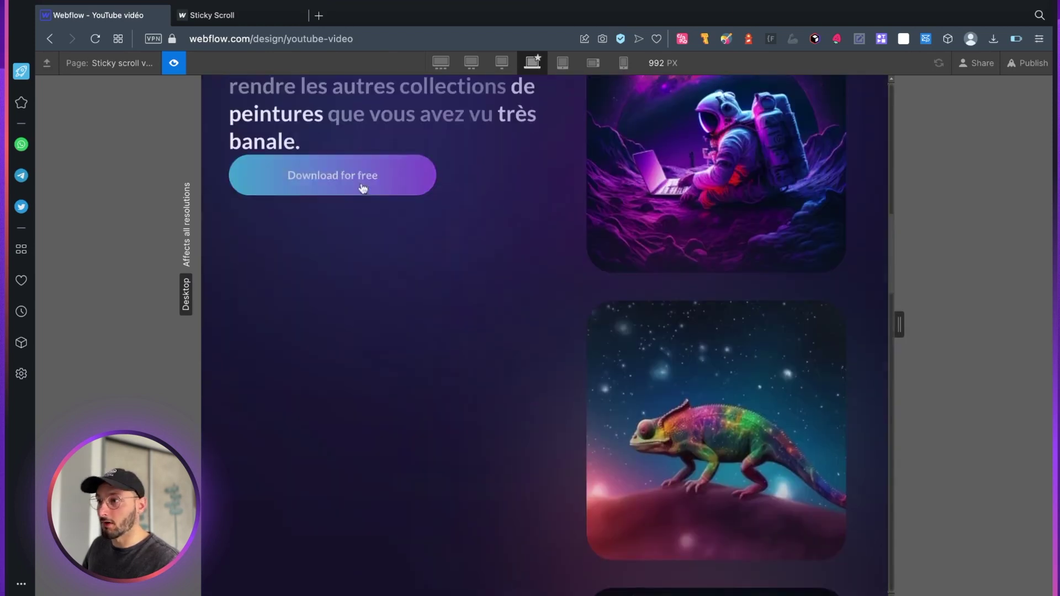
left_click(174, 63)
Set the sticky scroll-stopper 4 element's top offset to 1 px.
scroll(955, 467, "down", 5)
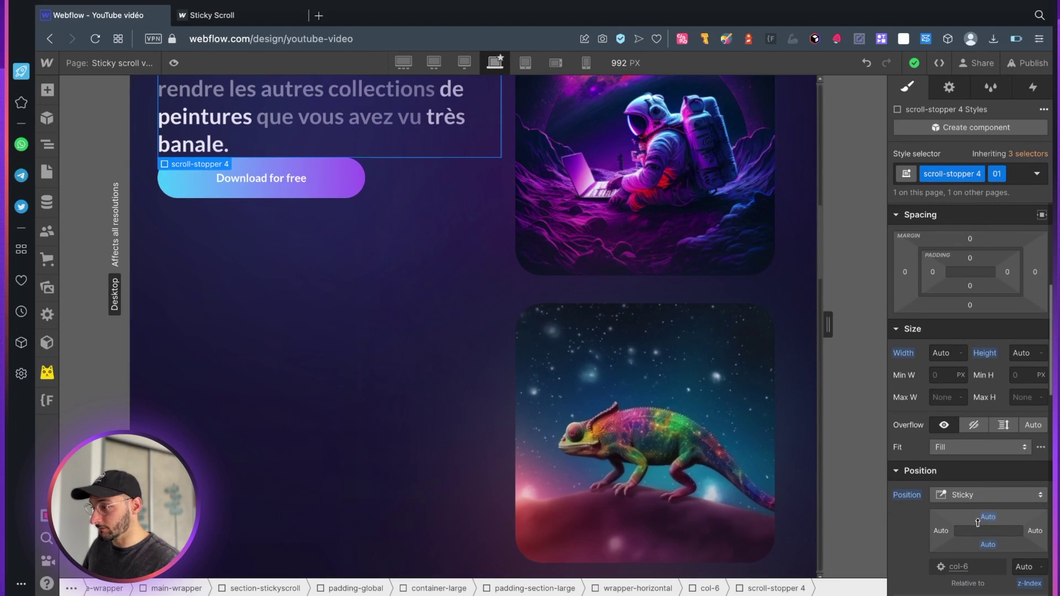
scroll(470, 336, "up", 2)
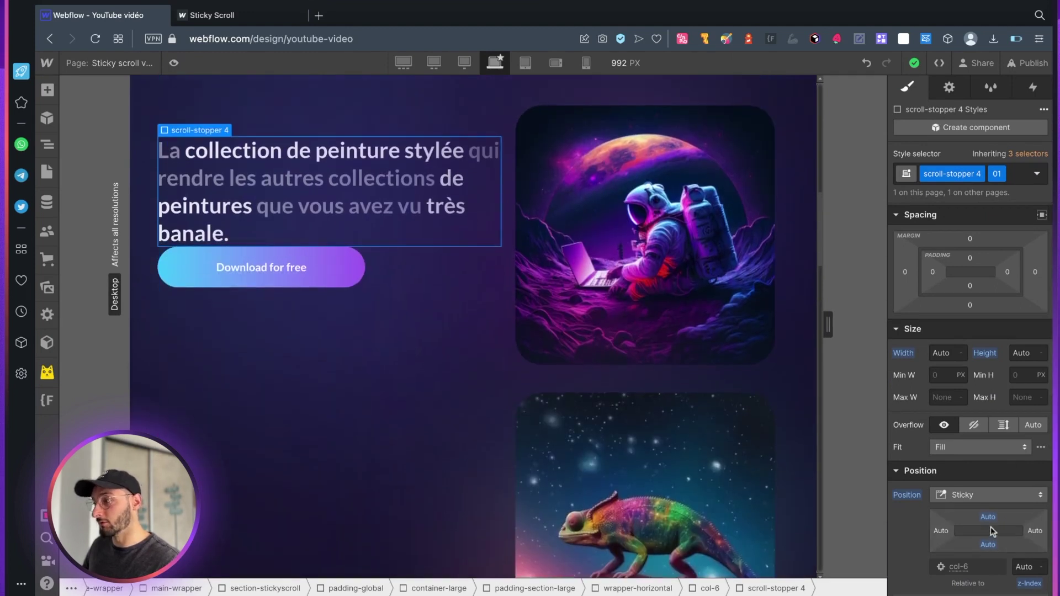
left_click(988, 519)
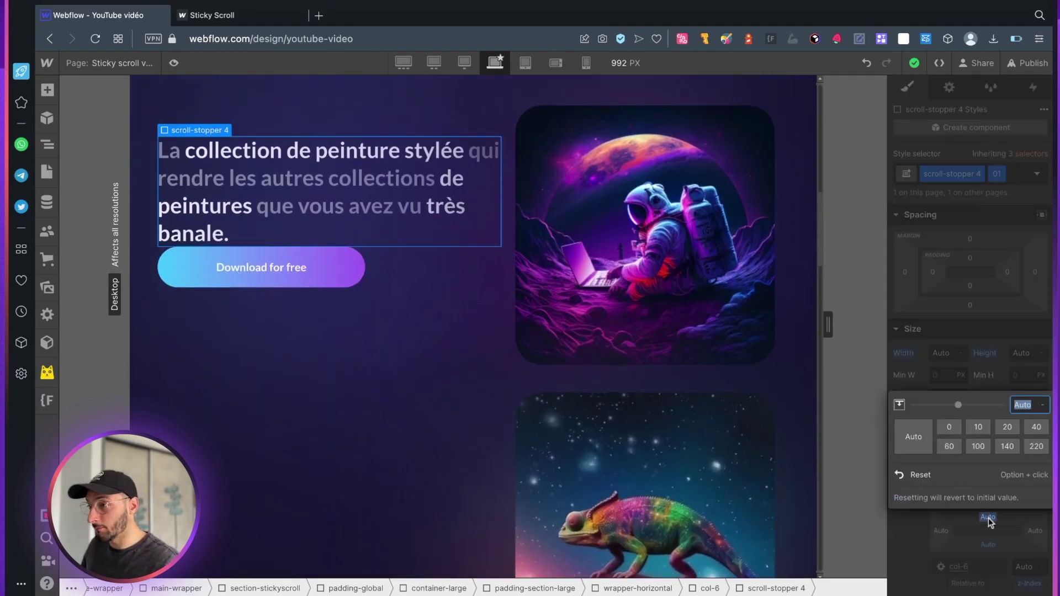
scroll(439, 362, "up", 1)
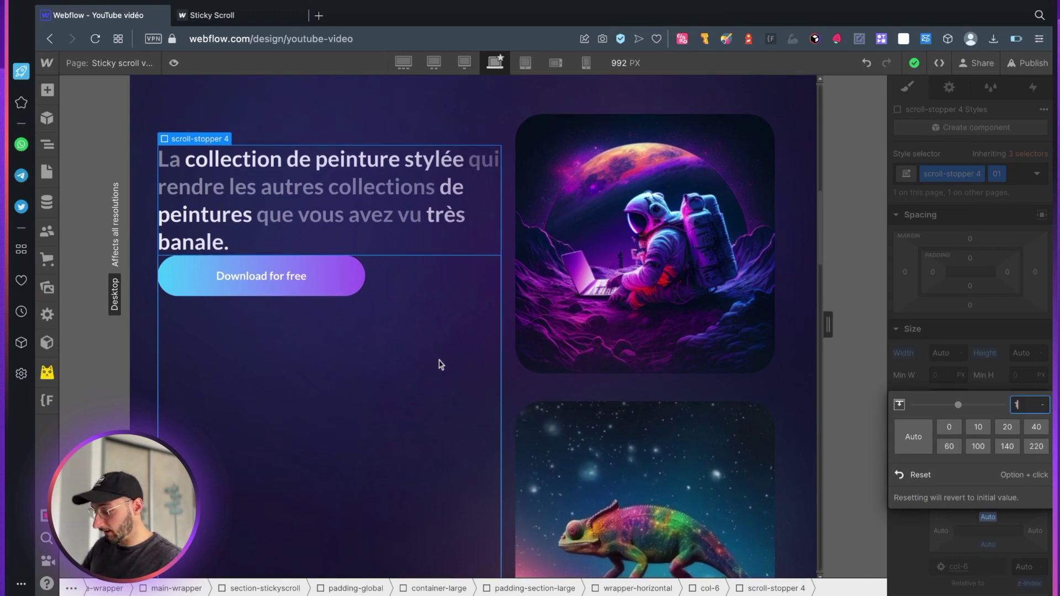
key("Return")
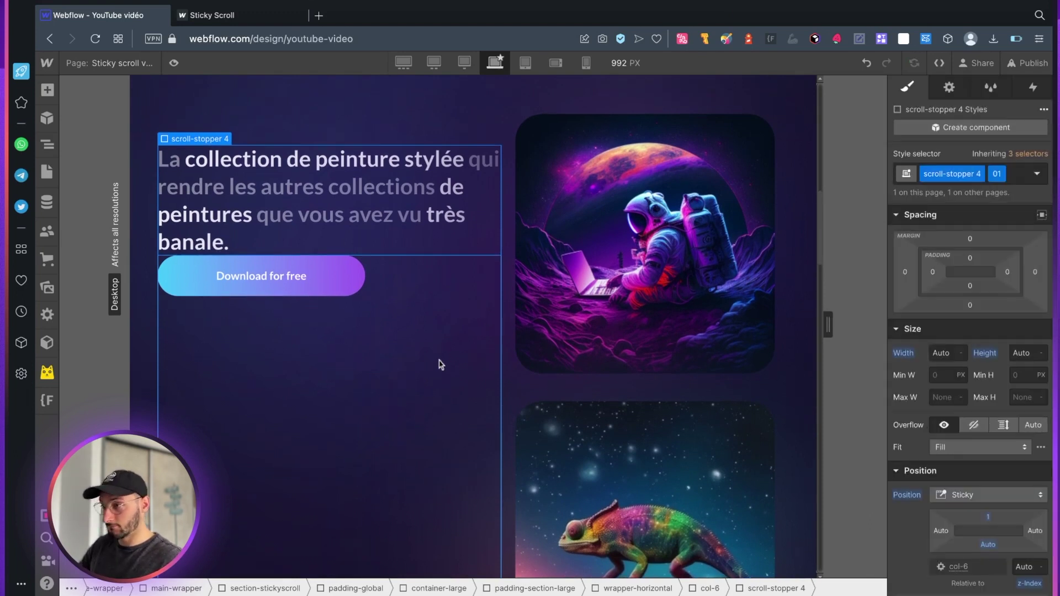
Preview the page to check where the text block sticks with the 1 px top offset.
left_click(176, 64)
scroll(367, 166, "down", 5)
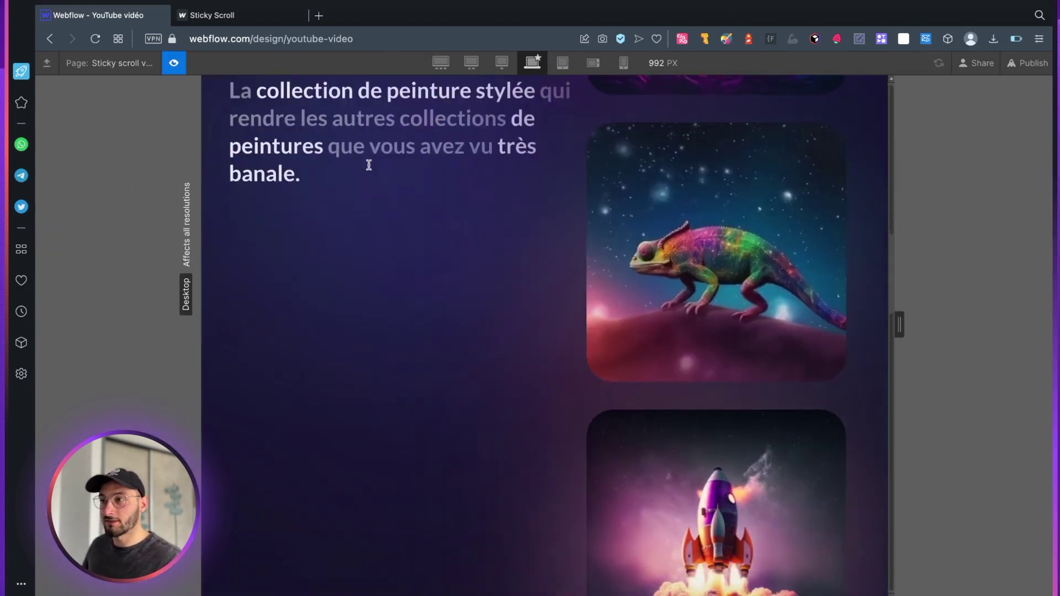
scroll(369, 164, "down", 2)
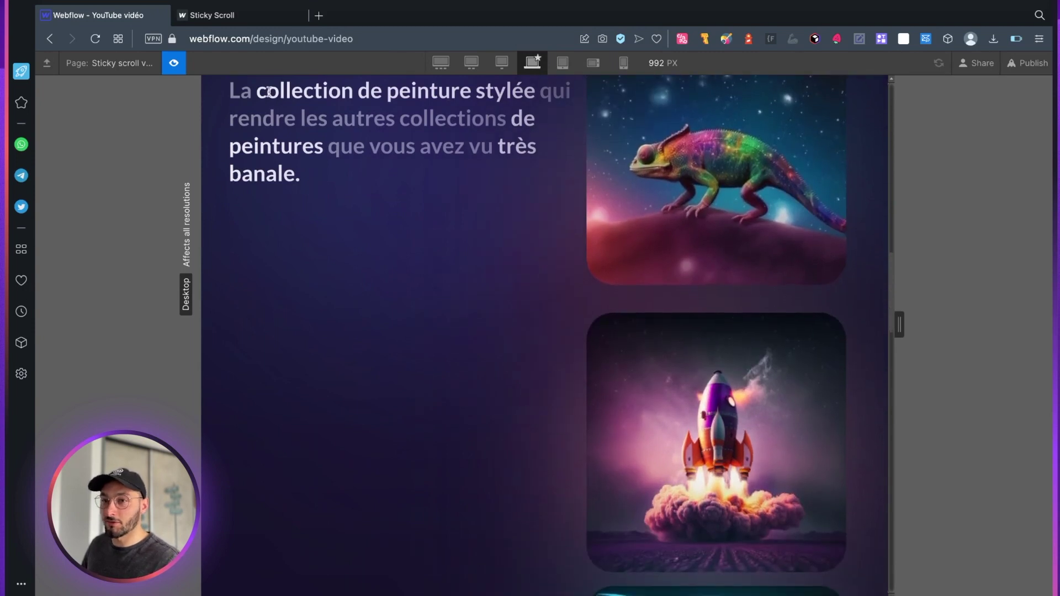
scroll(369, 180, "up", 8)
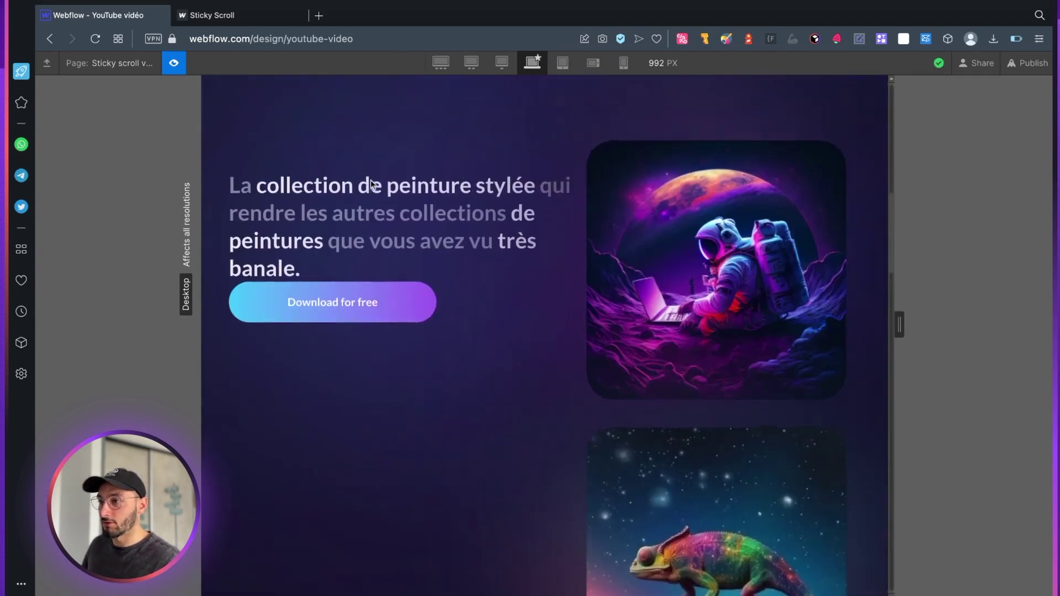
left_click(174, 63)
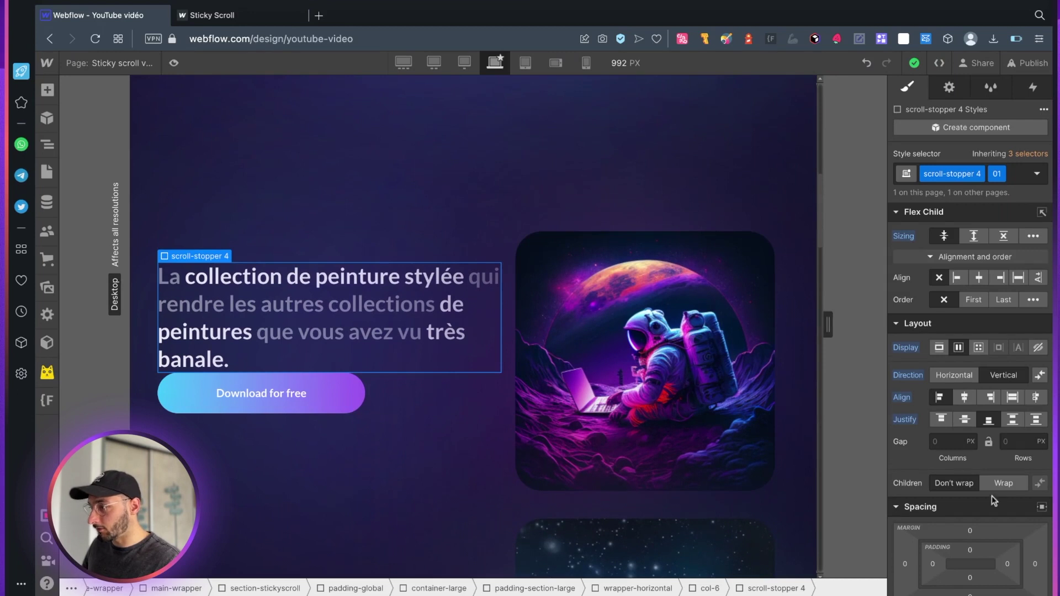
Set the sticky scroll-stopper 4 element's top offset to 200 px.
scroll(991, 497, "down", 5)
left_click(987, 409)
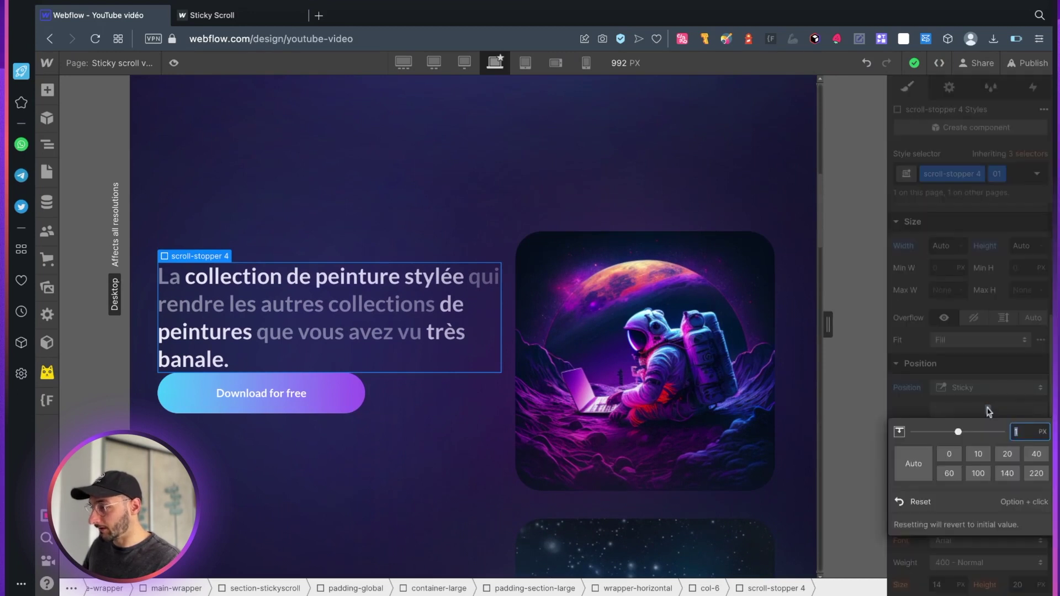
key("Return")
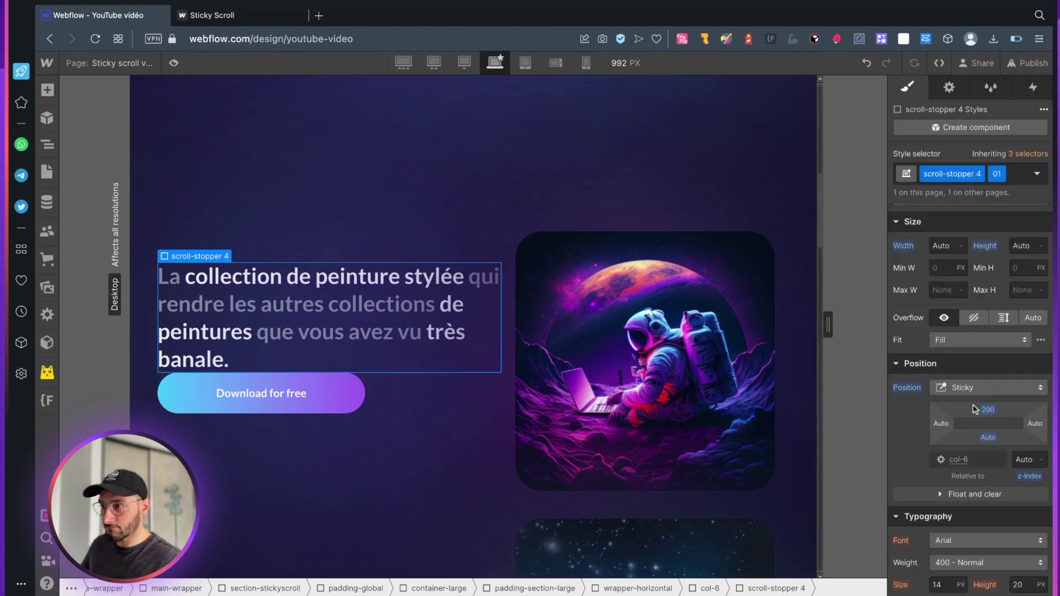
Preview the page through to the footer and back to check the text block's stickiness with the 200 px offset.
left_click(174, 63)
scroll(452, 145, "down", 5)
scroll(452, 145, "down", 10)
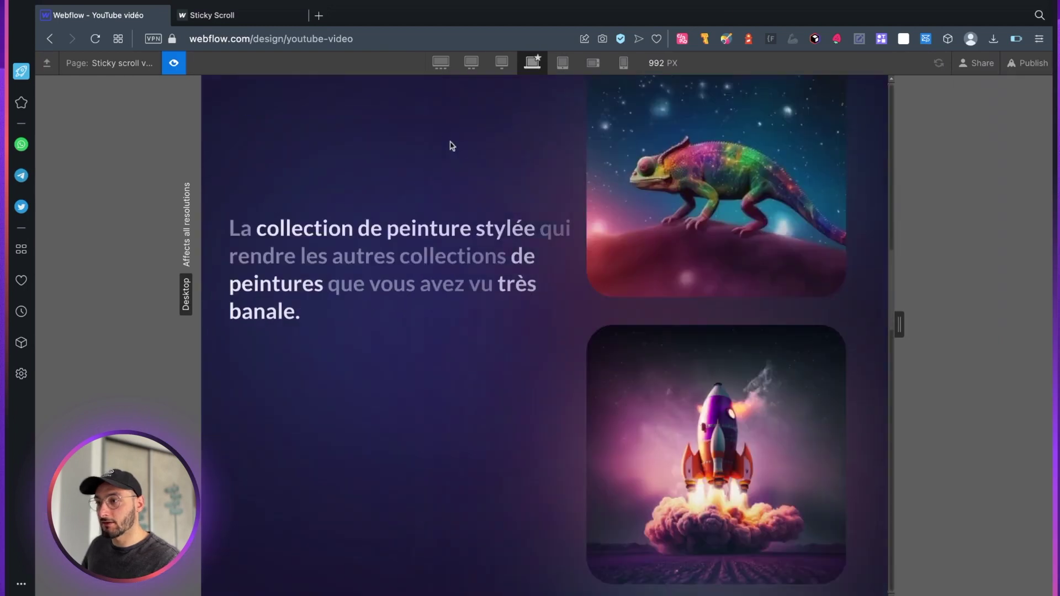
scroll(452, 147, "down", 5)
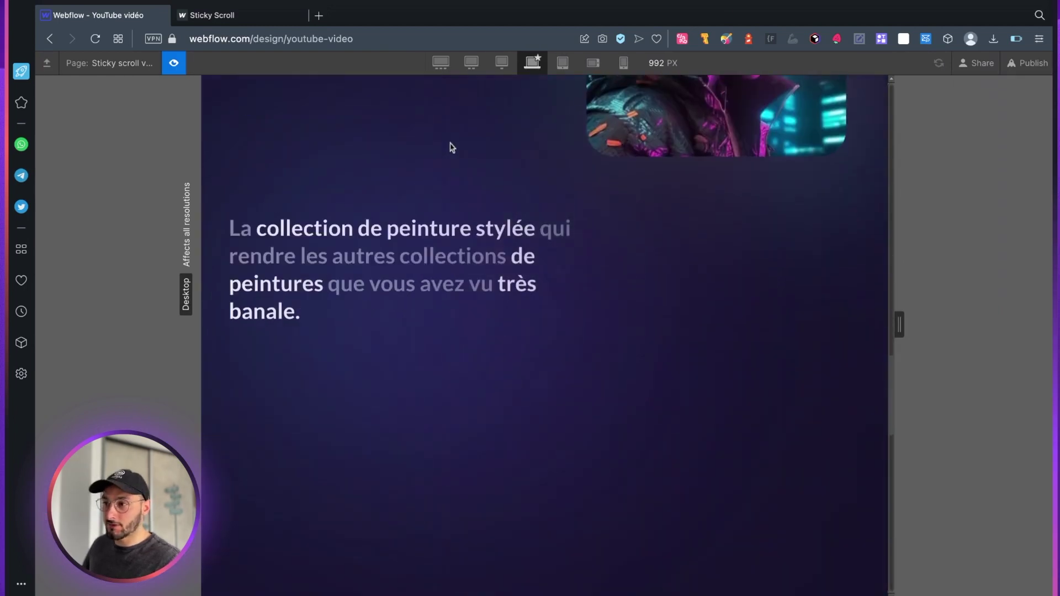
scroll(452, 148, "down", 3)
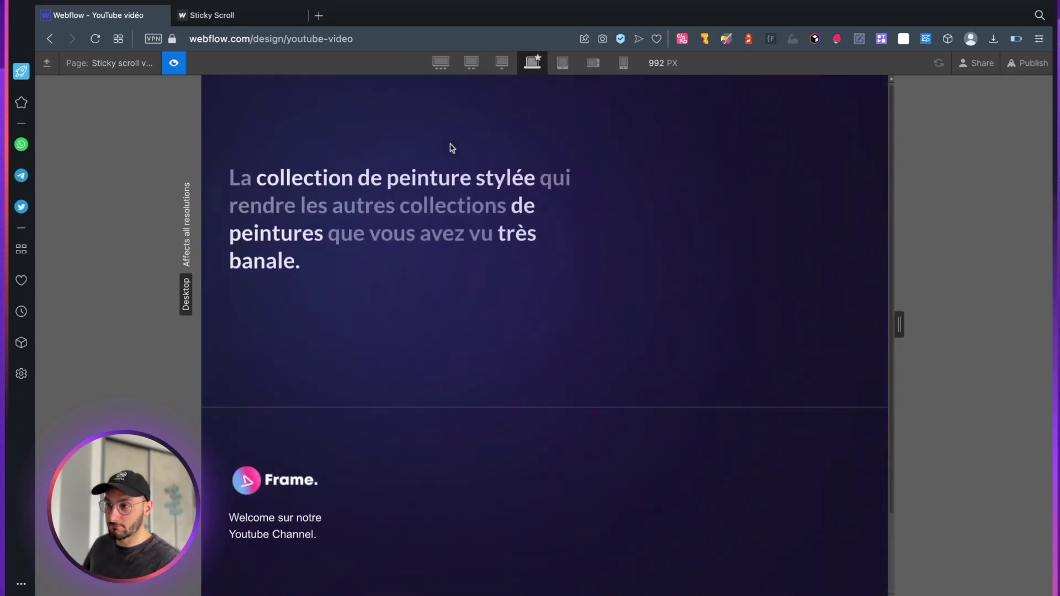
scroll(450, 147, "up", 10)
scroll(439, 160, "up", 10)
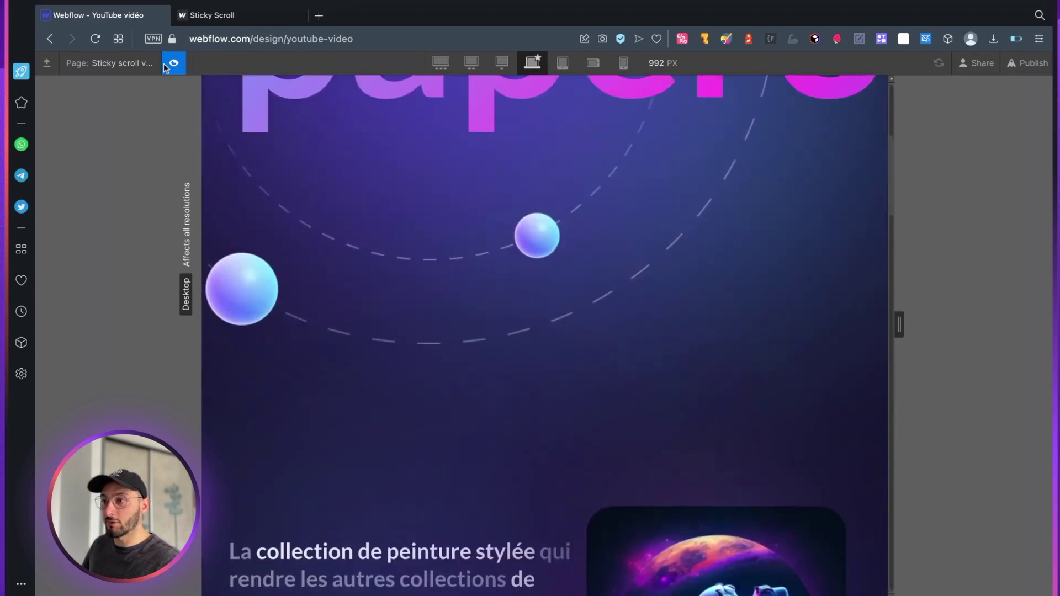
Leave the preview and inspect the size and position settings of wrapper-horizontal and the first scroll-stopper 4.
key("super+shift+p")
left_click(51, 146)
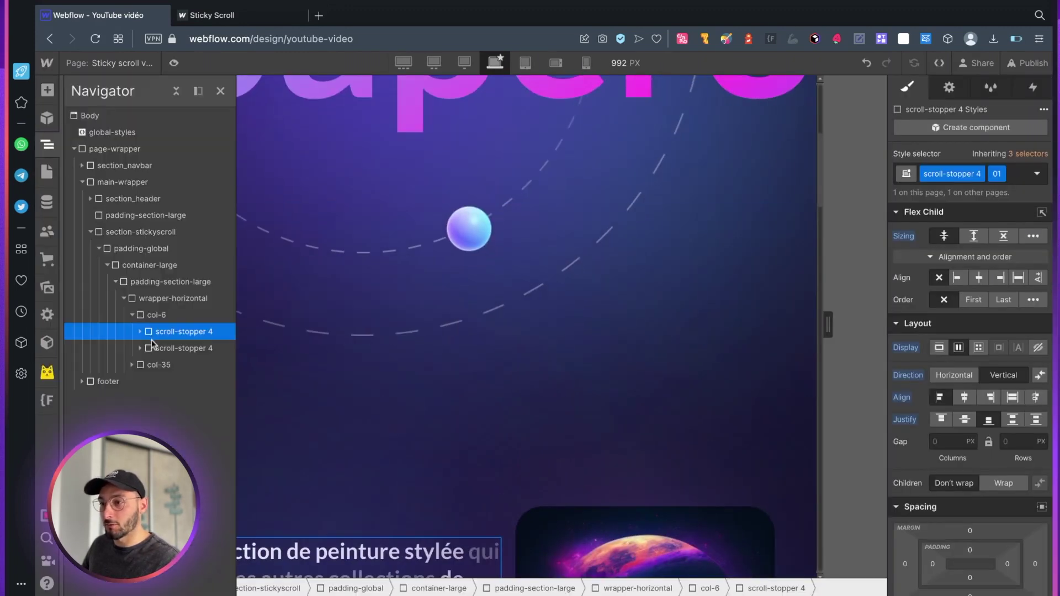
left_click(164, 316)
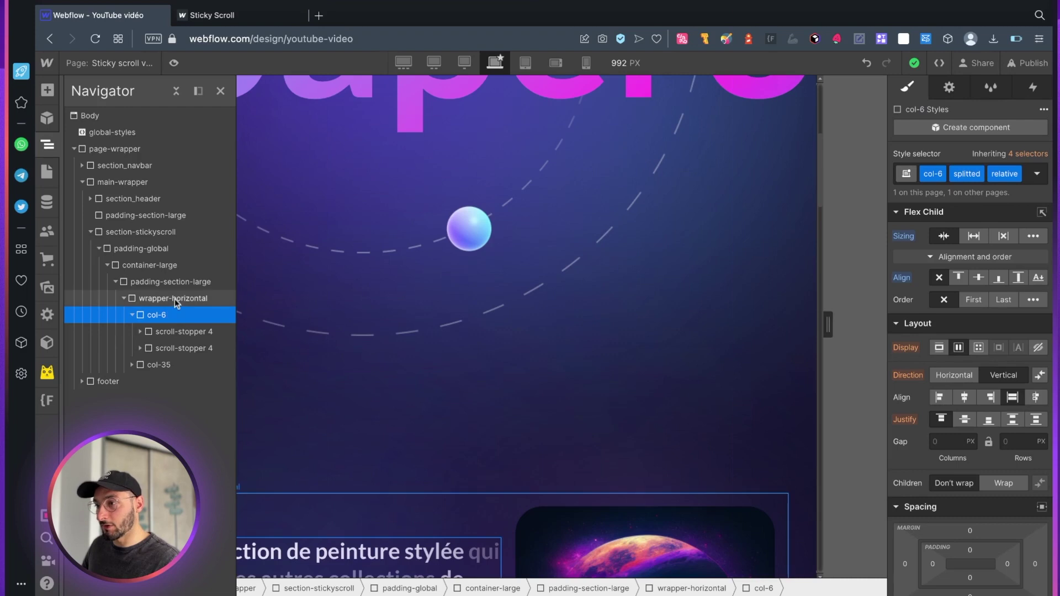
left_click(169, 298)
scroll(909, 396, "down", 4)
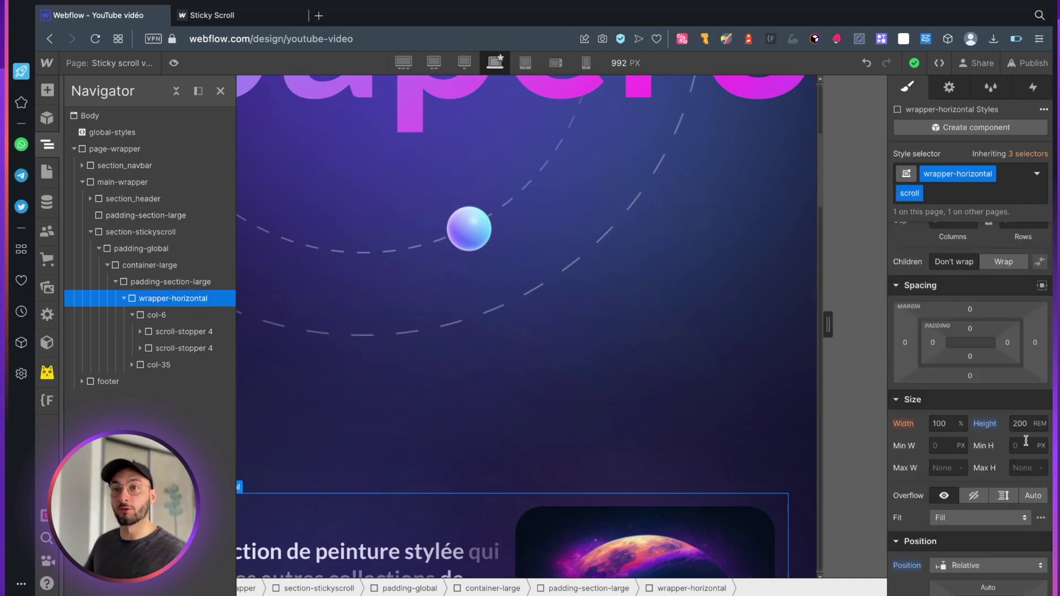
left_click(166, 330)
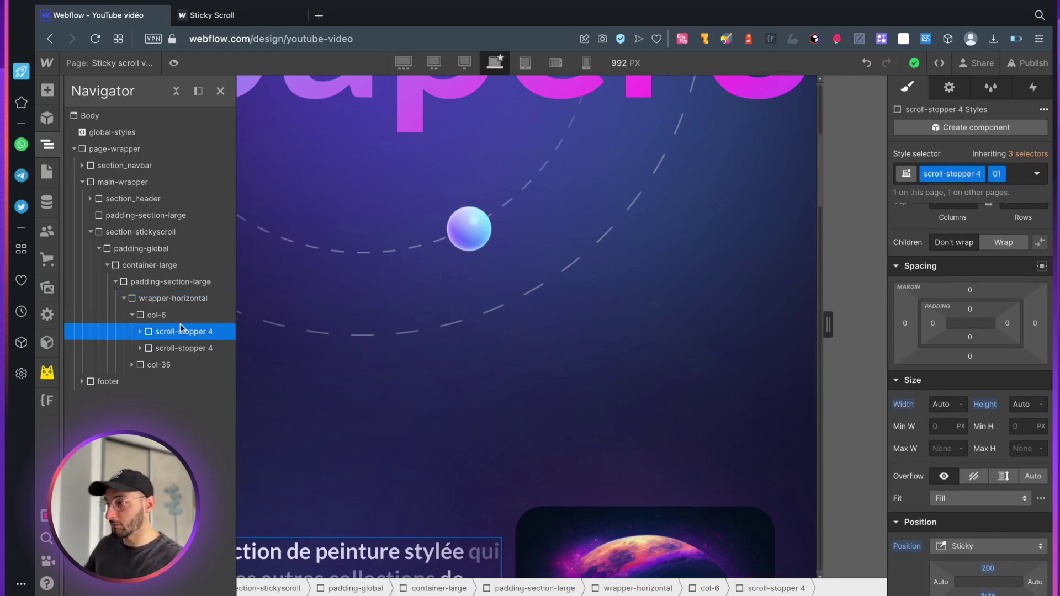
scroll(551, 359, "down", 5)
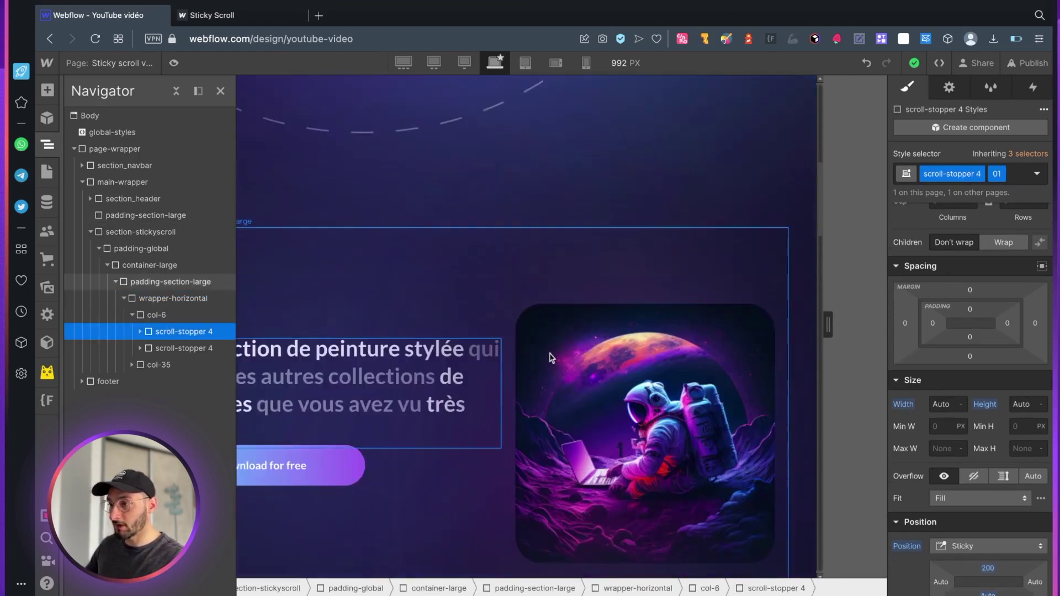
Give the second scroll-stopper 4 element, which holds the download button, a top margin of 82rem.
left_click(202, 349)
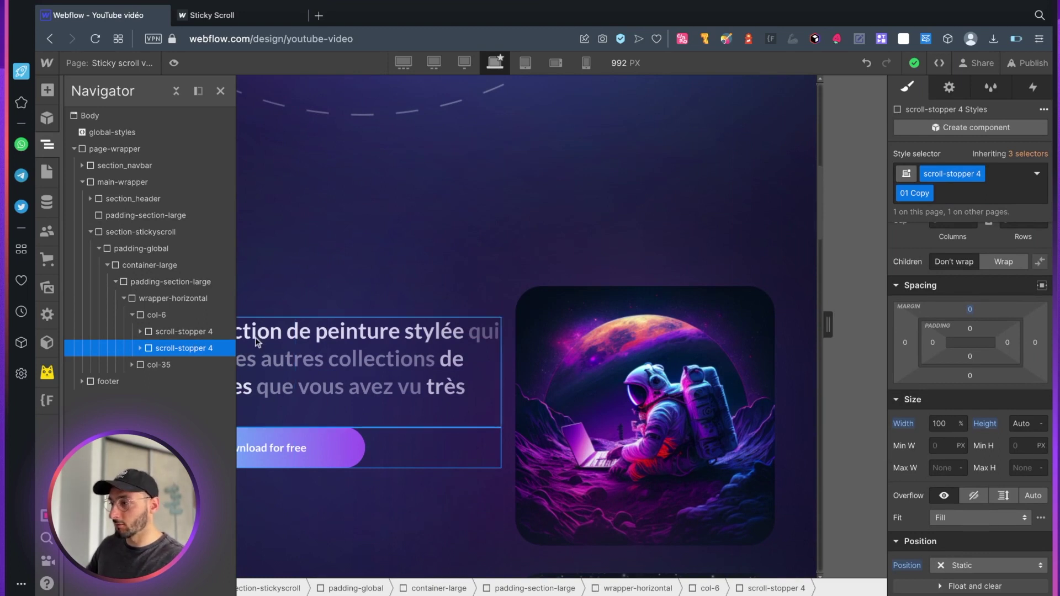
left_click(971, 313)
type("82rem")
key("Return")
scroll(583, 298, "down", 10)
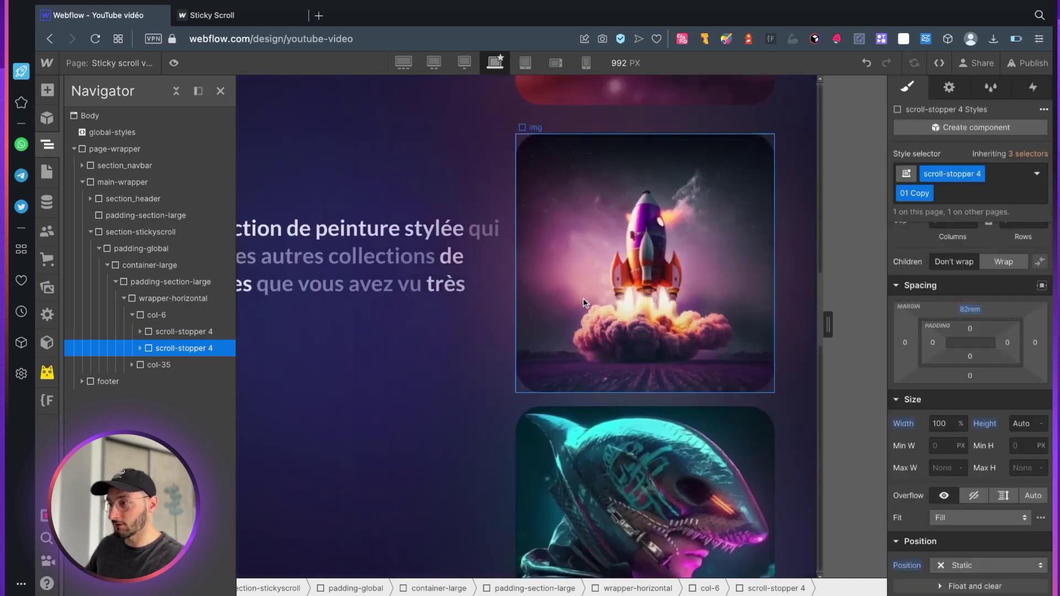
scroll(419, 260, "up", 10)
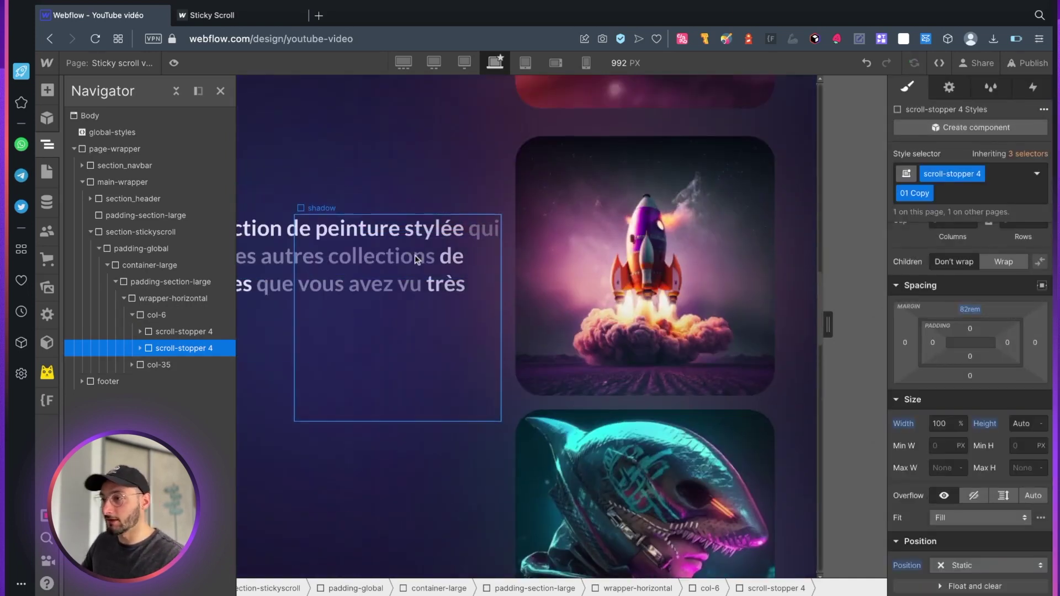
Set the second scroll-stopper 4 element's position to Sticky.
scroll(416, 260, "down", 5)
scroll(413, 255, "down", 6)
scroll(413, 256, "up", 3)
scroll(950, 391, "down", 2)
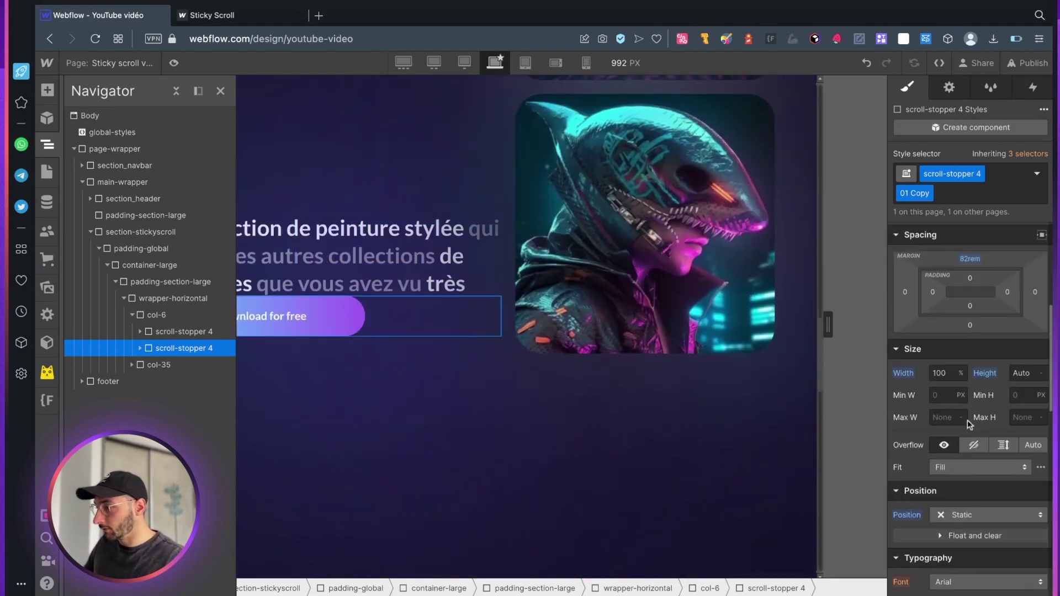
left_click(968, 518)
left_click(974, 527)
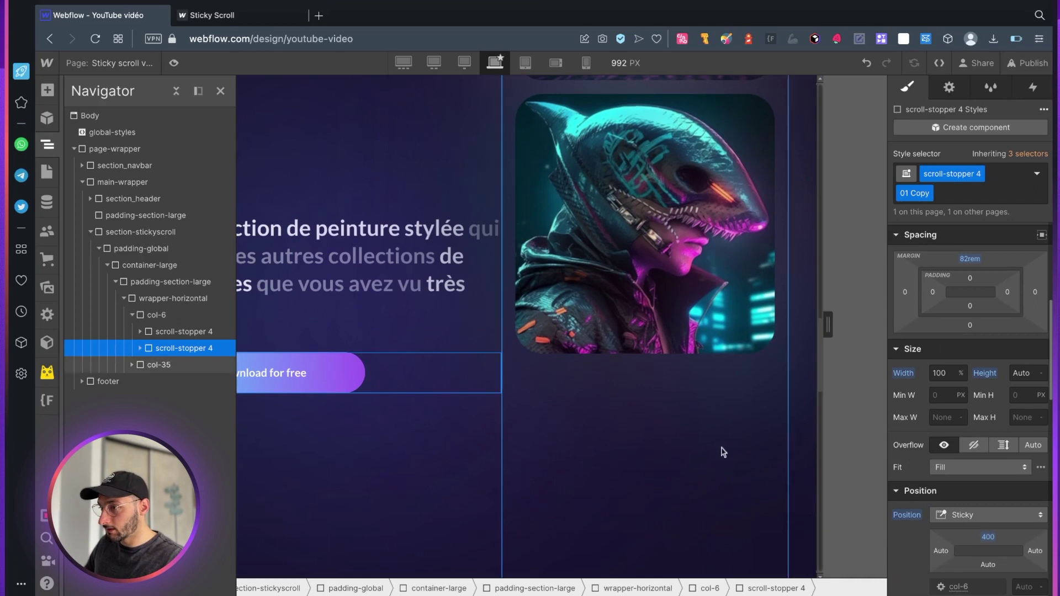
Try the second scroll-stopper 4's sticky top offset at Auto and return it to 400 px.
left_click(990, 537)
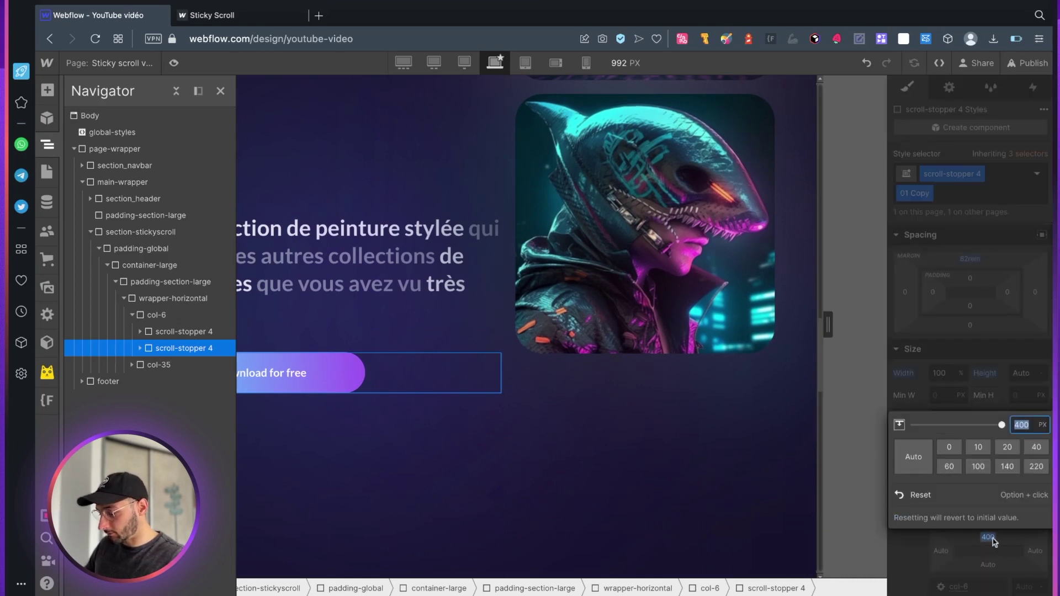
left_click(905, 454)
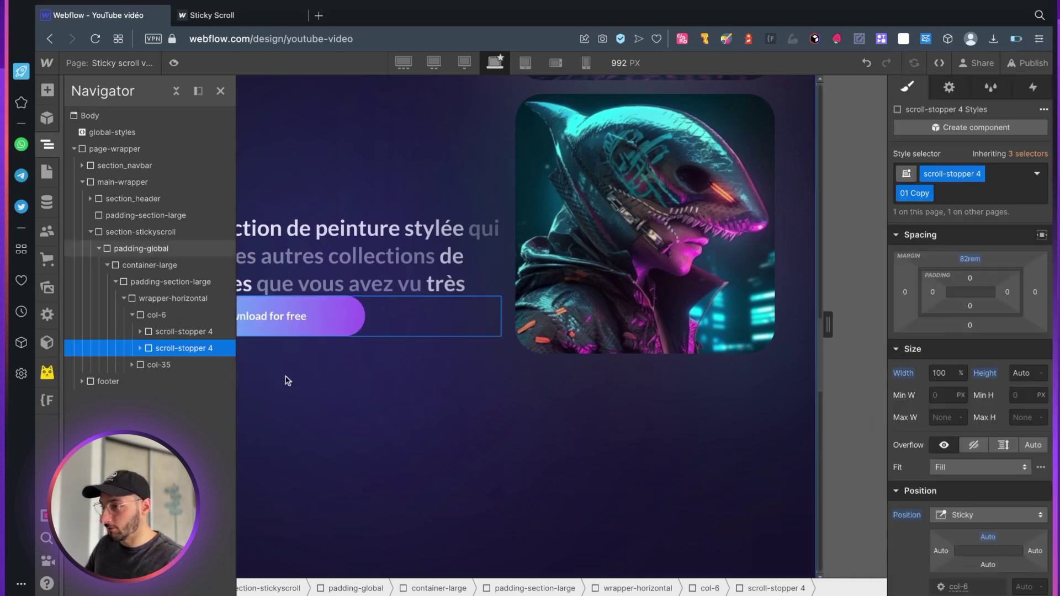
scroll(365, 382, "up", 2)
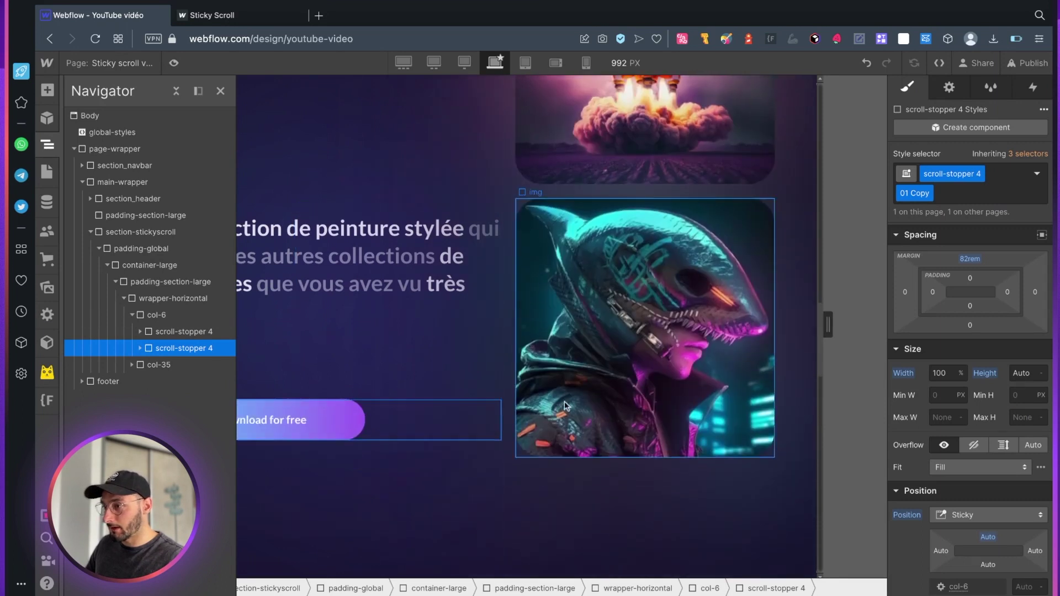
scroll(565, 405, "down", 1)
left_click(988, 537)
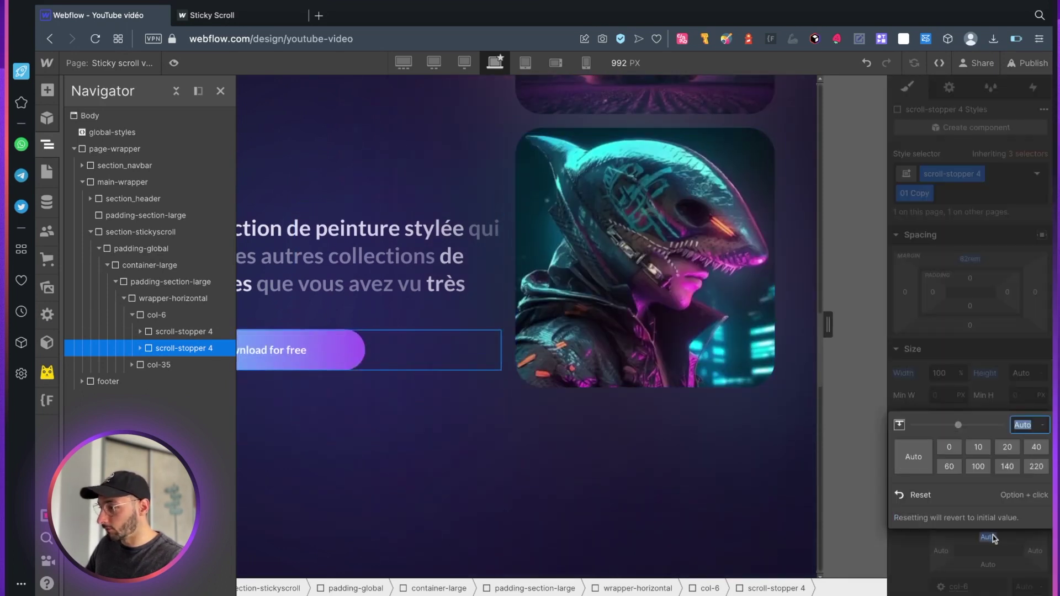
type("400")
key("Return")
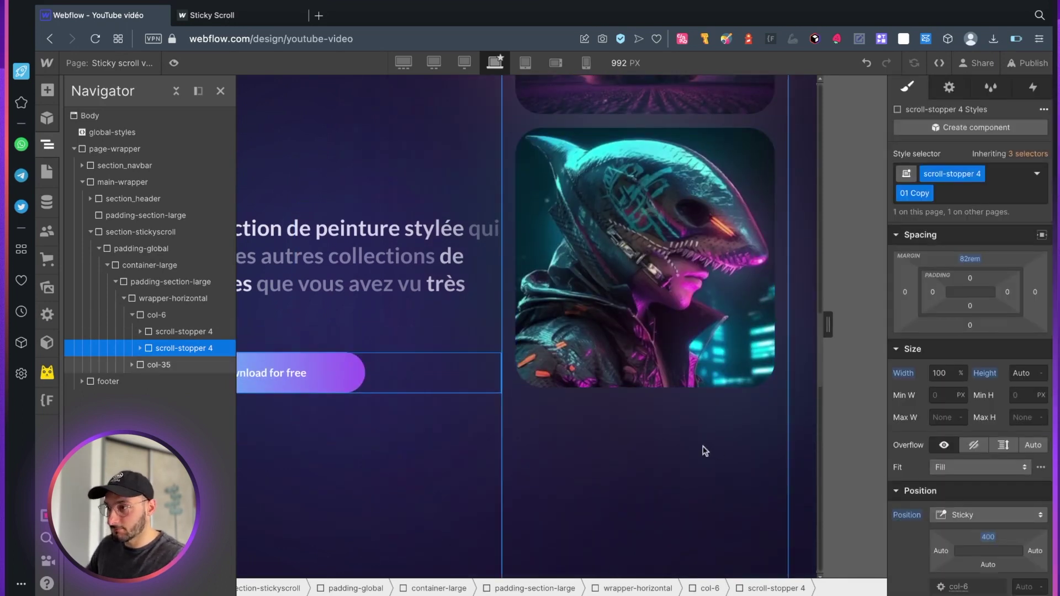
Set the second scroll-stopper 4's top offset to 300 px.
scroll(450, 409, "down", 3)
left_click(988, 538)
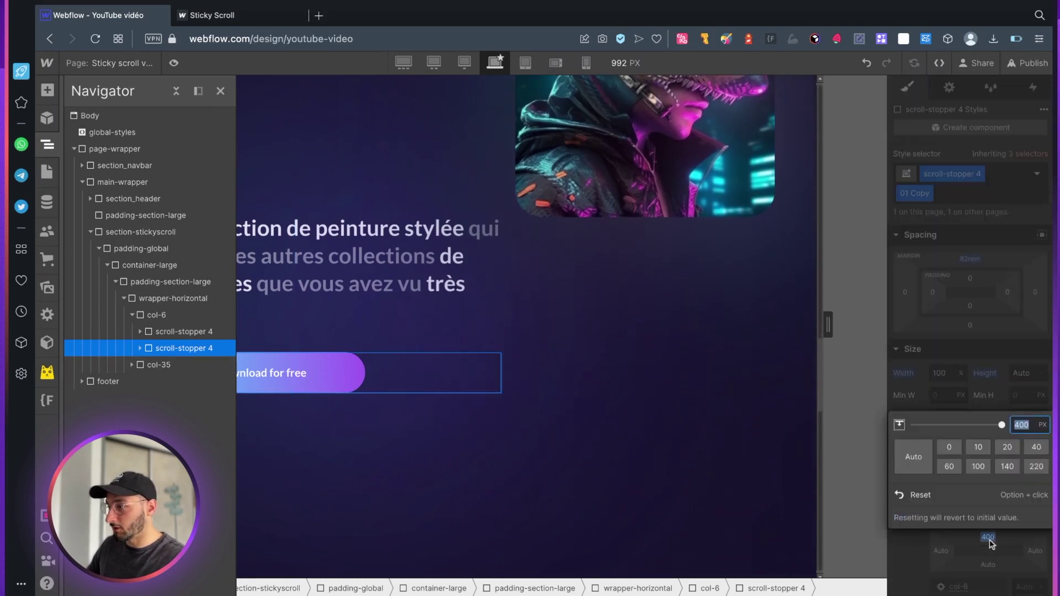
type("300")
key("Return")
Set the second scroll-stopper 4's top offset to 350 px and check how the button sticks beneath the text.
left_click(988, 537)
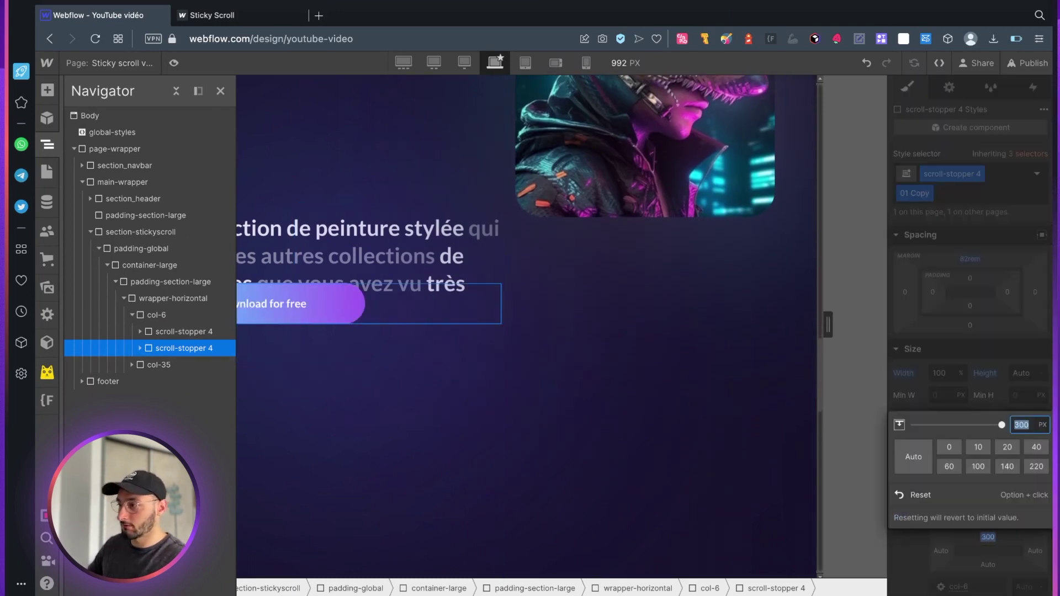
type("350")
key("Return")
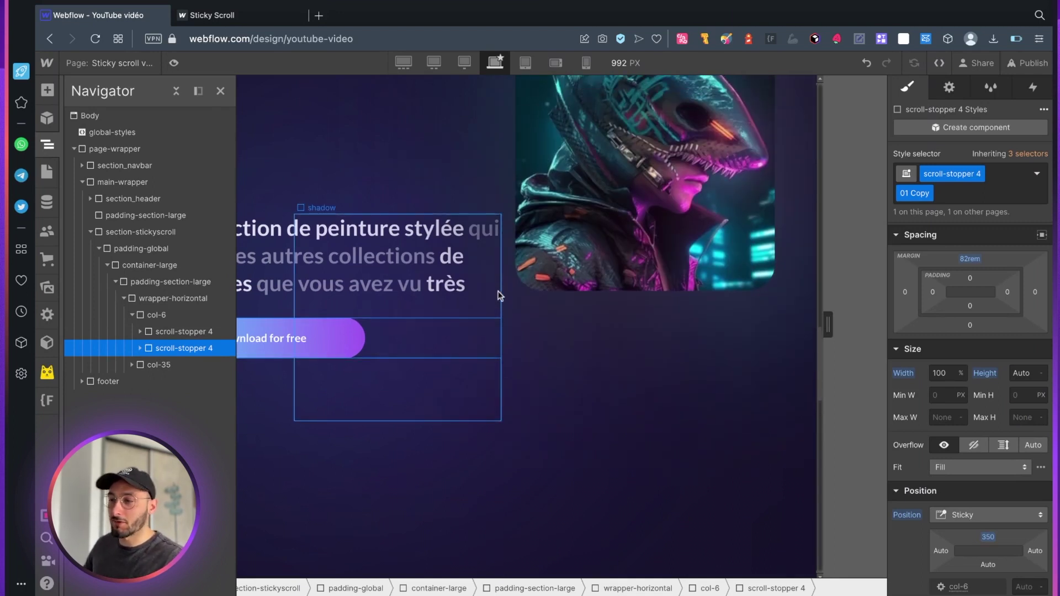
scroll(499, 296, "up", 5)
scroll(502, 296, "down", 10)
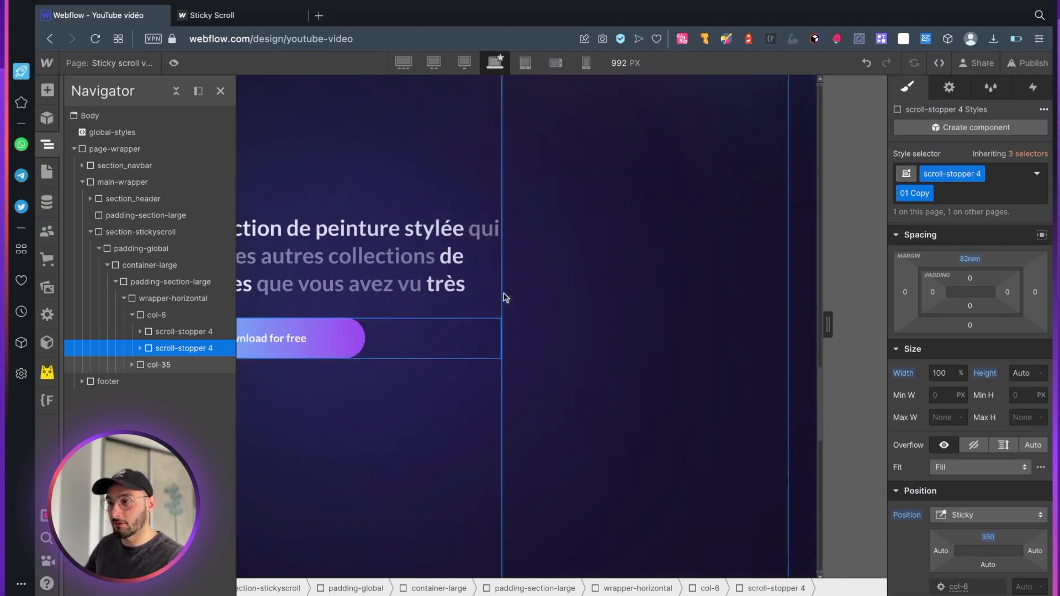
scroll(503, 276, "up", 6)
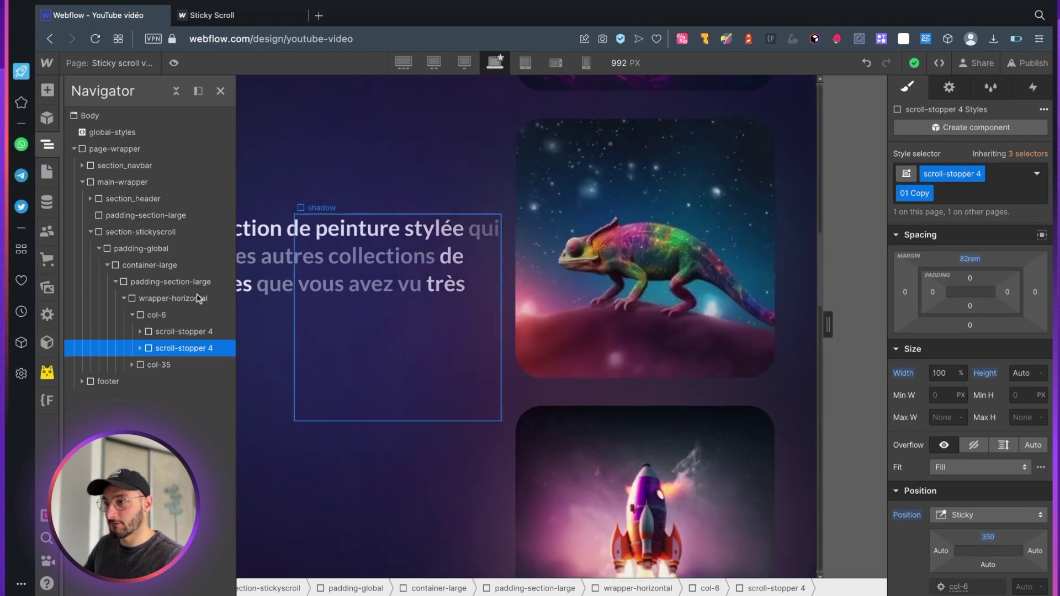
Expand the col-35 image column and inspect the settings of its last img-container.
left_click(133, 315)
left_click(158, 331)
scroll(649, 303, "up", 5)
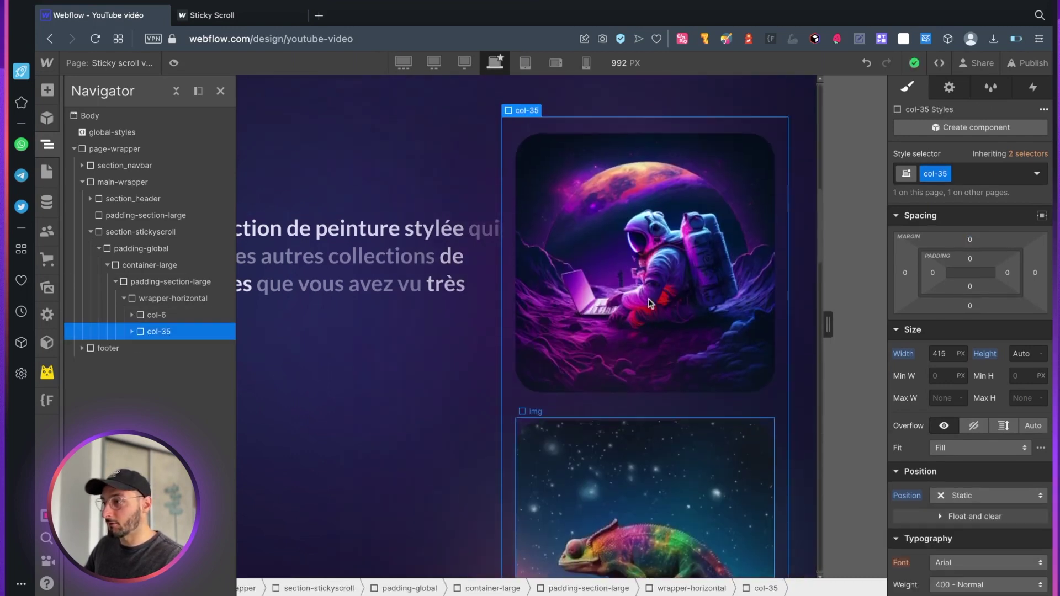
left_click(131, 331)
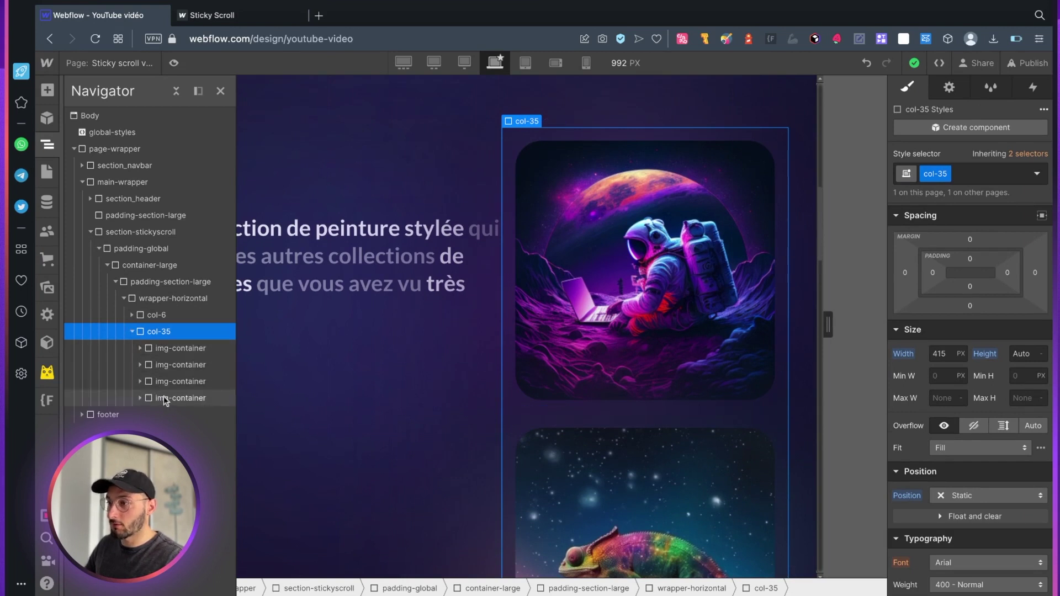
left_click(189, 396)
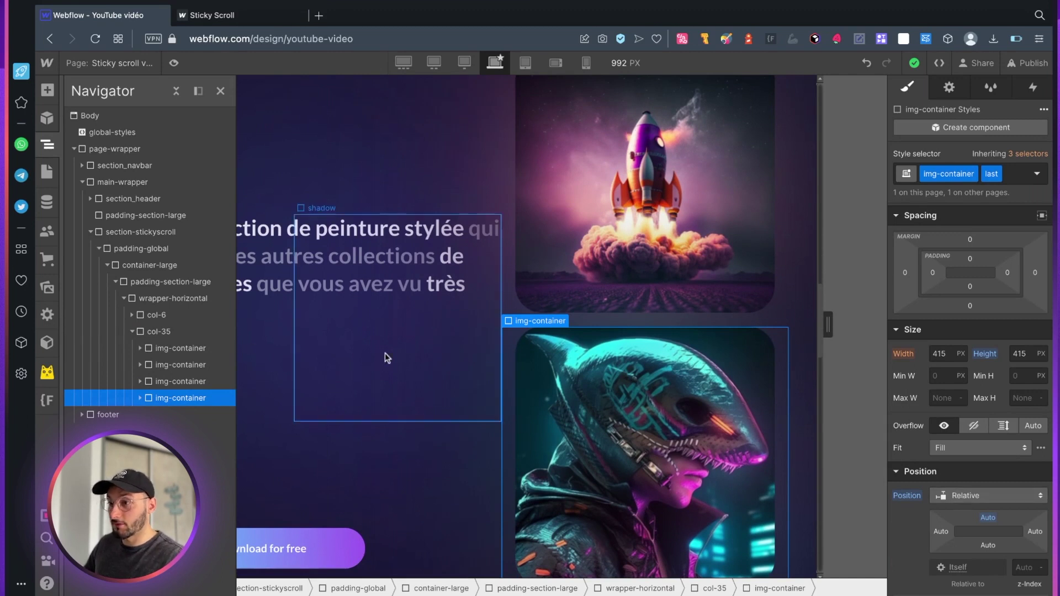
Set the col-35 element's position to Relative.
left_click(185, 331)
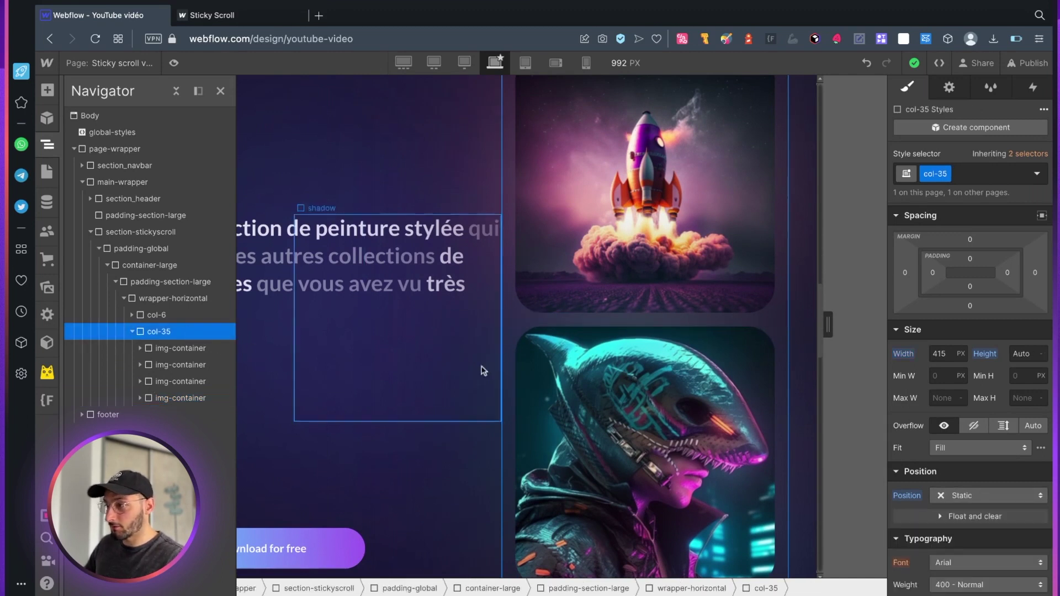
left_click(964, 495)
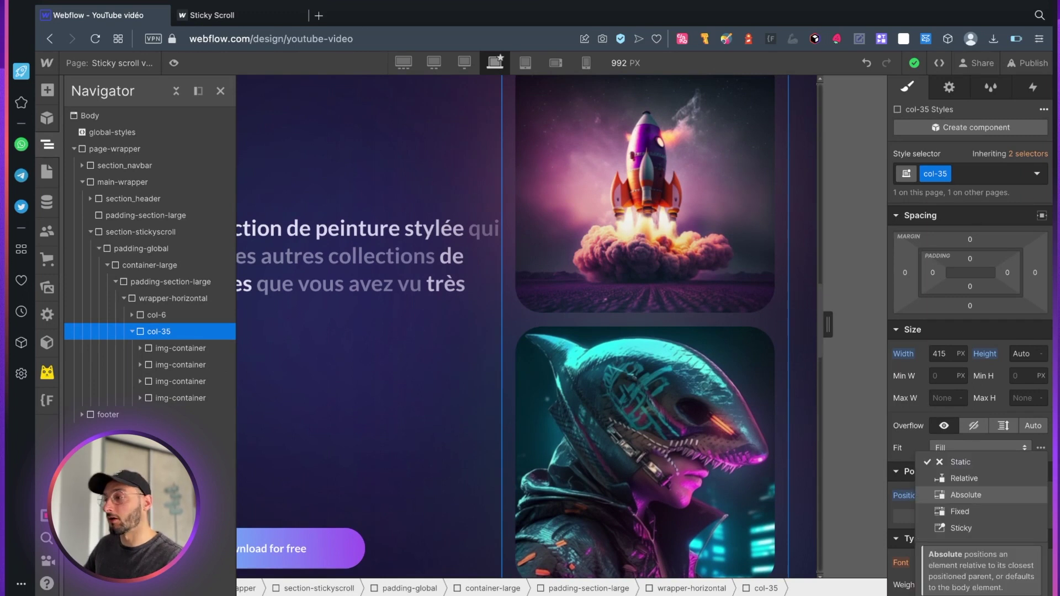
left_click(952, 484)
Select the last img-container in col-35 and preview how it scrolls beside the text.
left_click(181, 398)
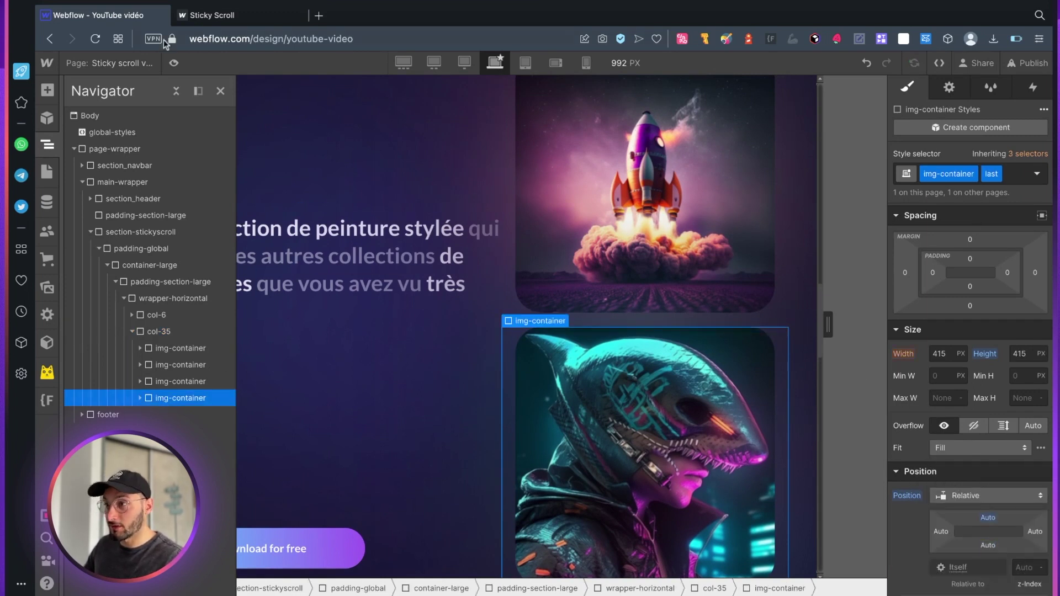
left_click(173, 62)
scroll(425, 183, "up", 3)
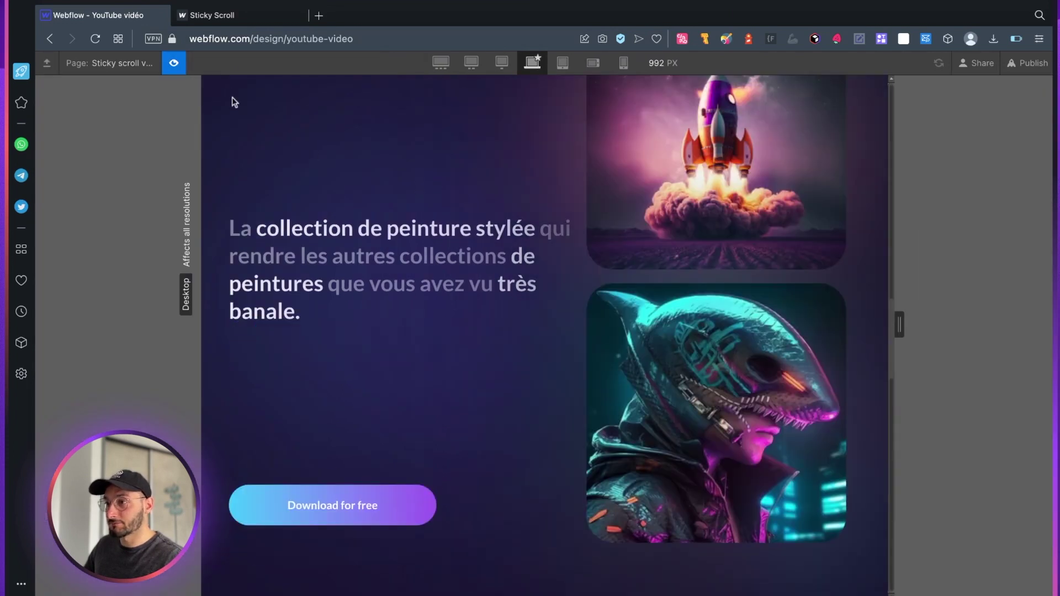
left_click(174, 62)
Set the last img-container's position to Sticky.
scroll(971, 386, "down", 5)
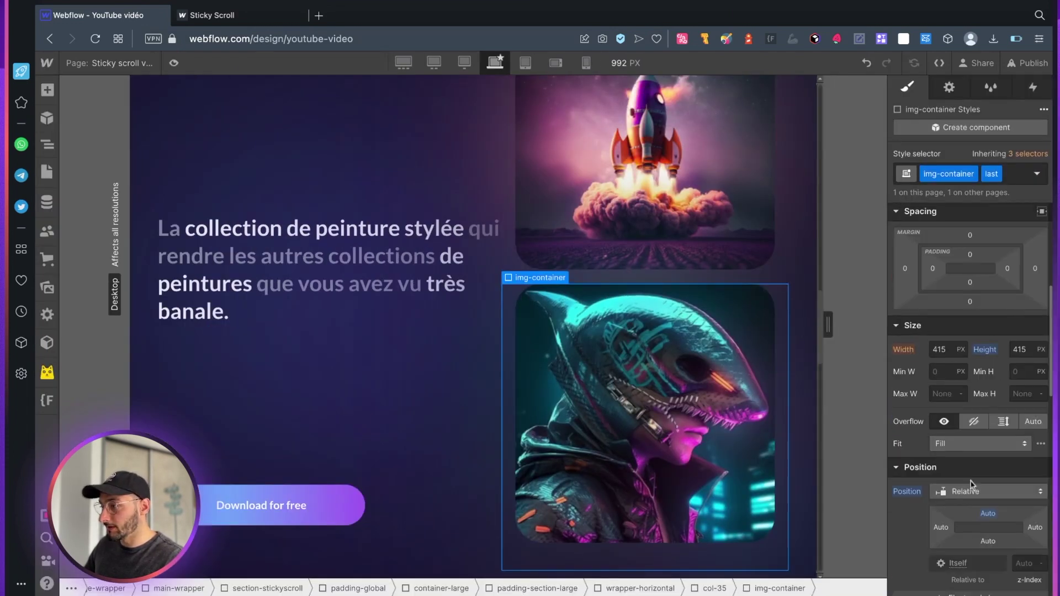
left_click(970, 491)
left_click(962, 528)
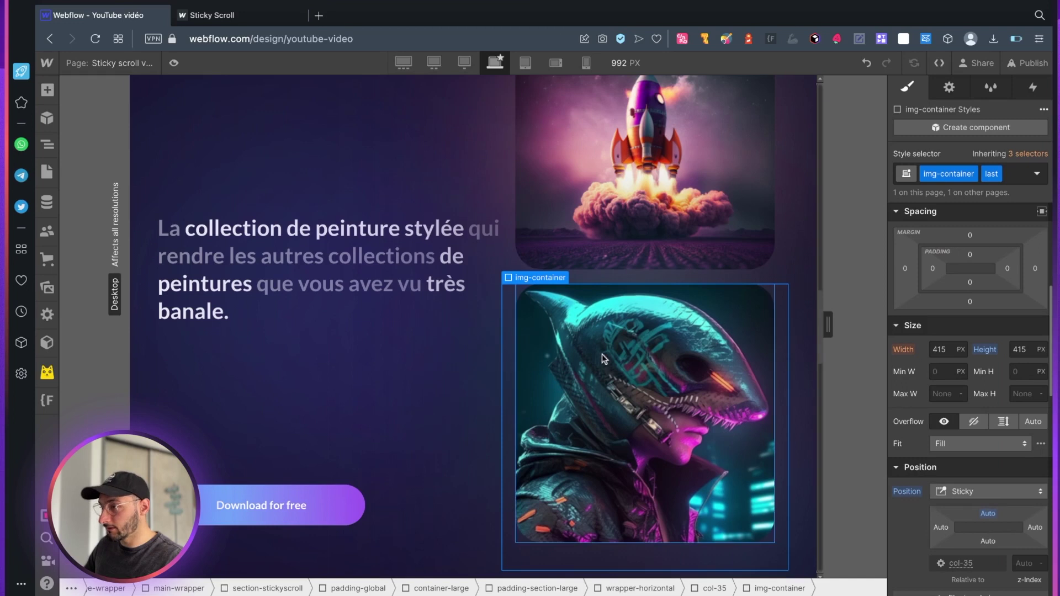
Preview the page to check how the last image scrolls with Sticky positioning and an Auto top offset.
left_click(173, 62)
scroll(376, 141, "down", 5)
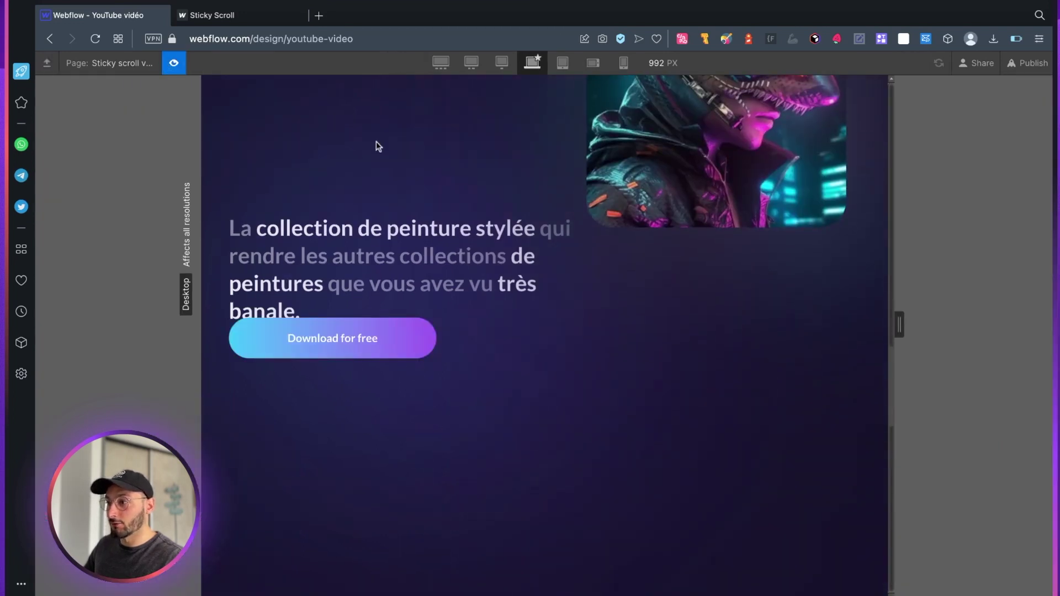
scroll(311, 137, "up", 5)
left_click(180, 71)
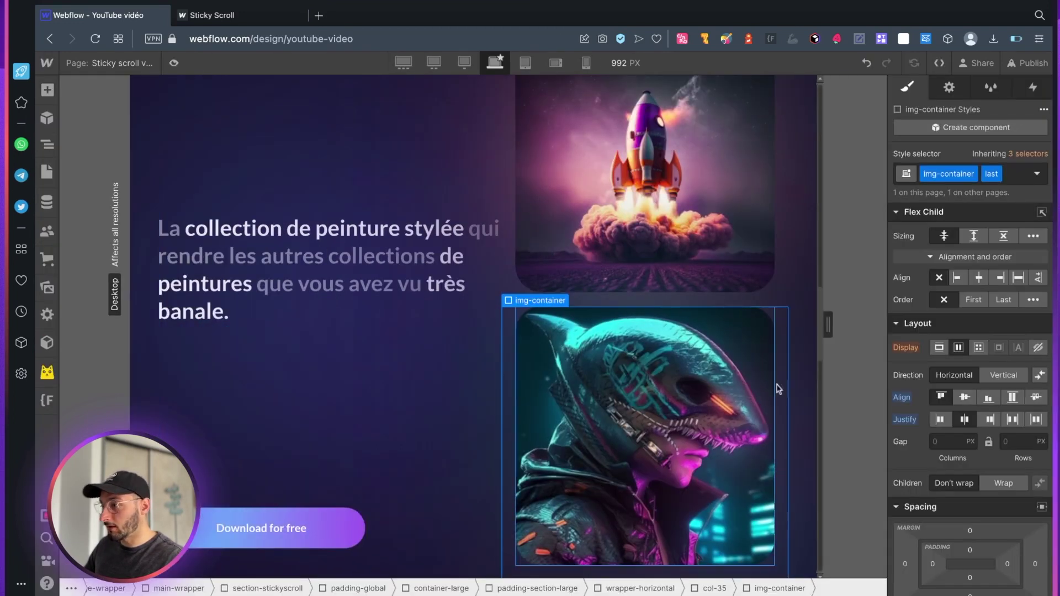
Set the last img-container's sticky top offset to 100 px.
scroll(932, 410, "down", 5)
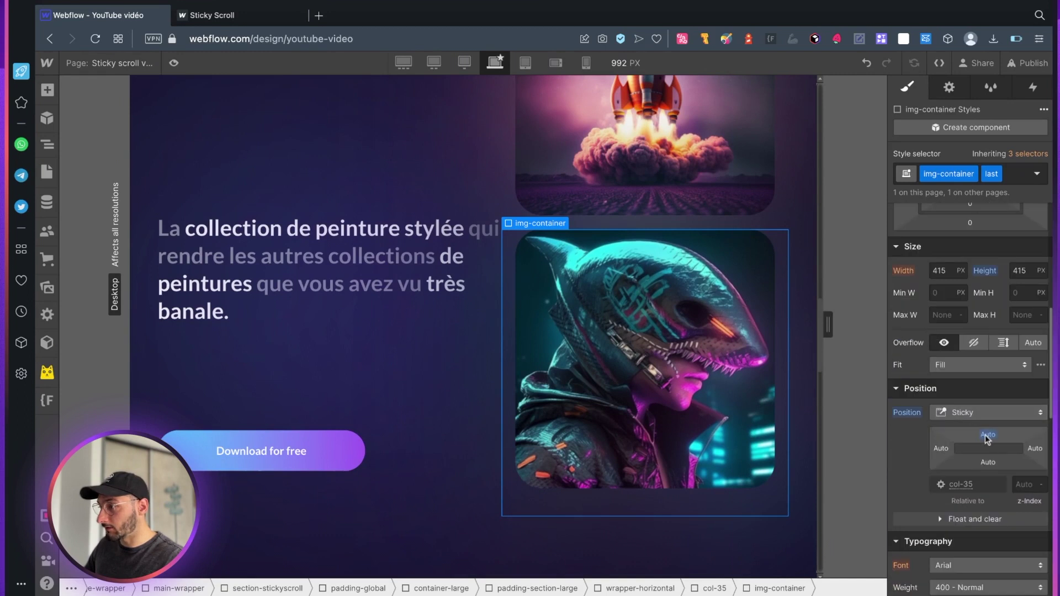
left_click(987, 435)
type("100")
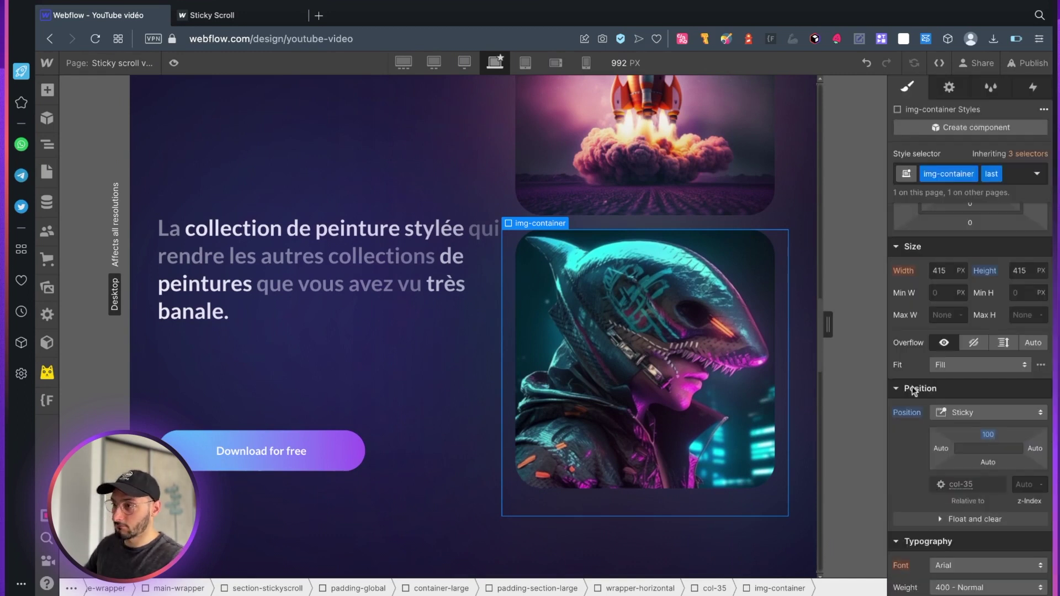
Preview the page to check where the last image sticks with the 100 px top offset.
scroll(514, 265, "up", 5)
left_click(175, 64)
scroll(396, 154, "down", 1)
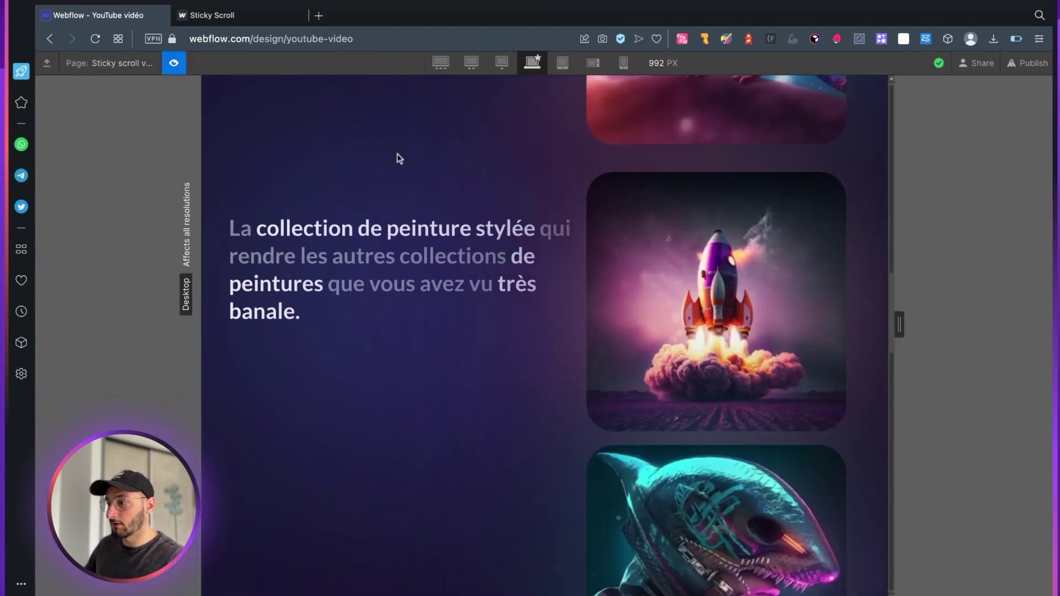
scroll(398, 157, "down", 5)
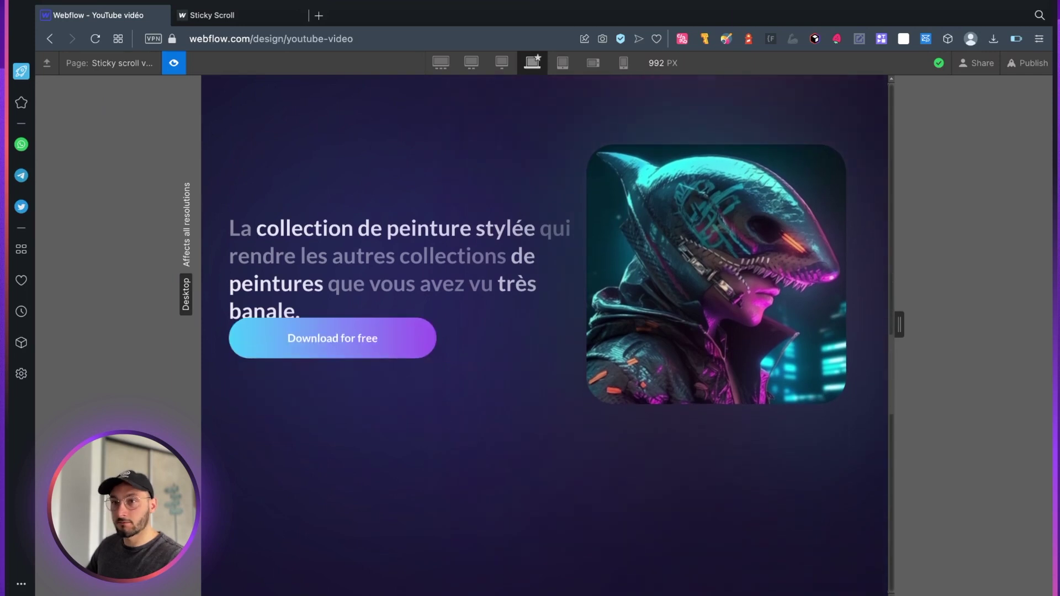
Leave the preview and set the height of wrapper-horizontal in the sticky scroll section to Auto.
scroll(377, 159, "up", 3)
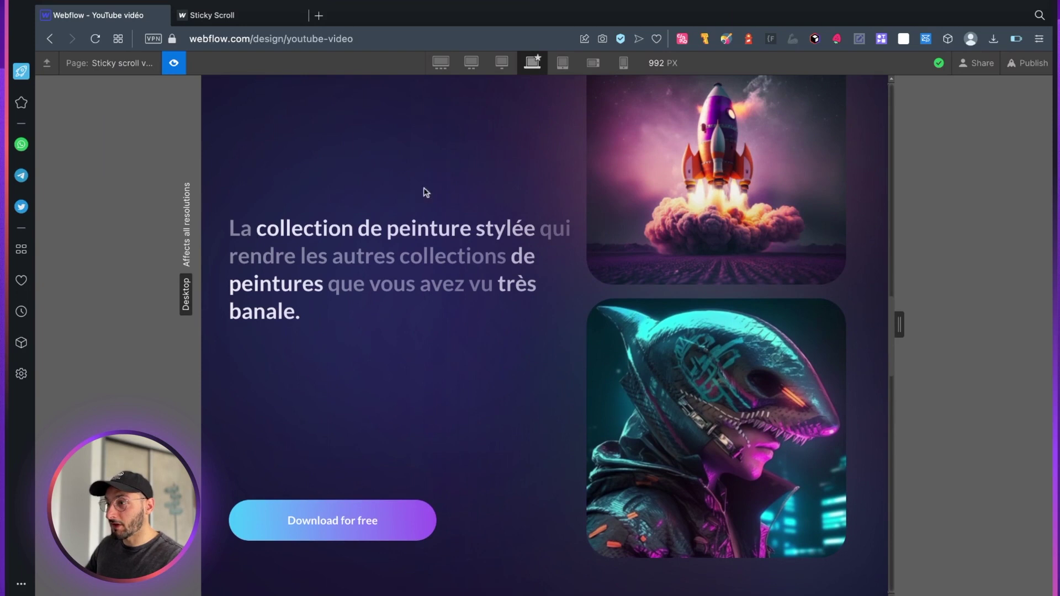
left_click(173, 63)
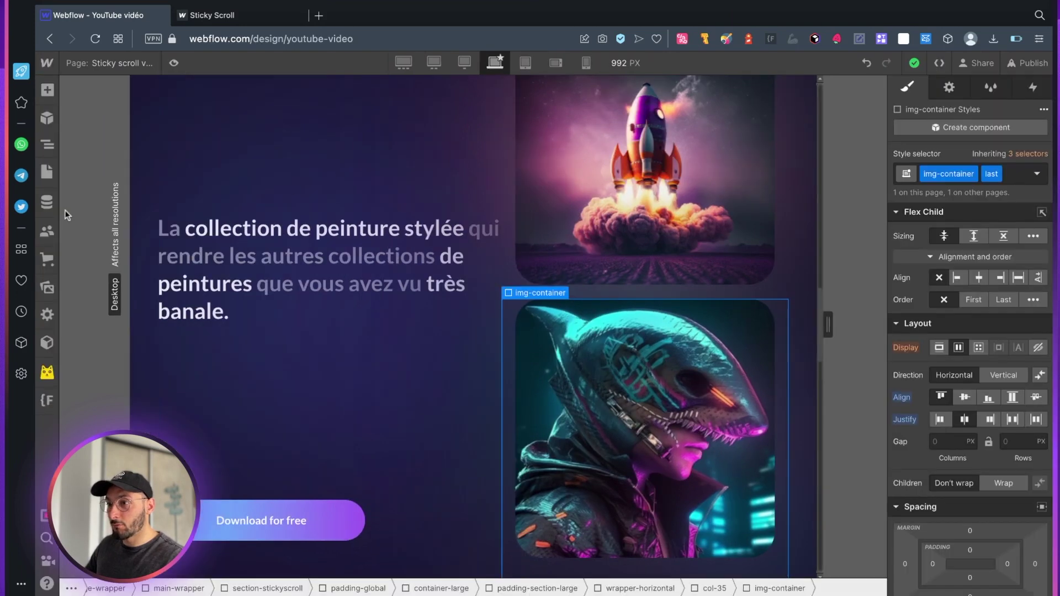
left_click(47, 152)
left_click(164, 298)
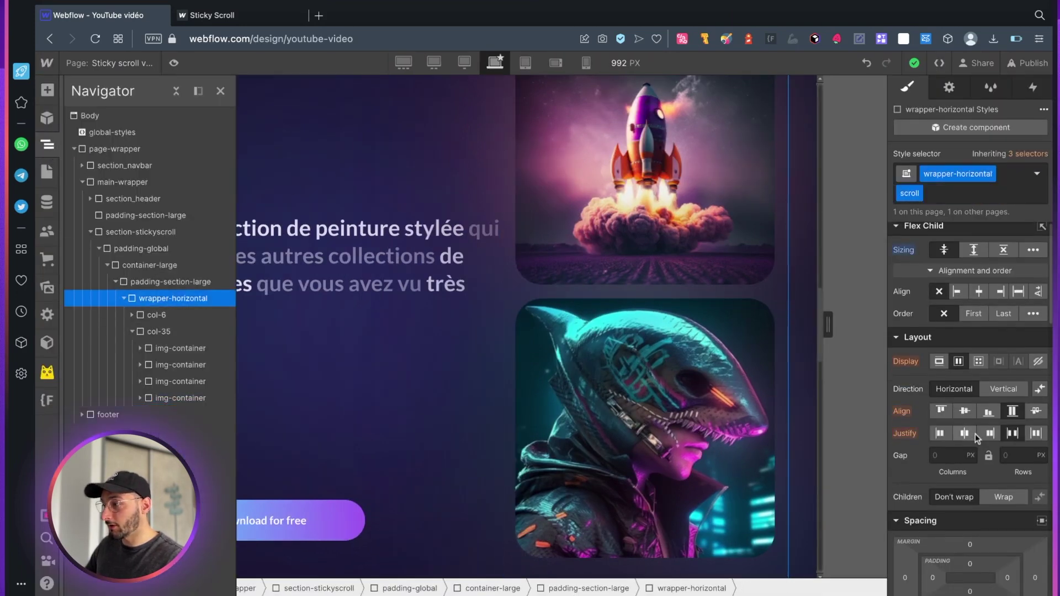
scroll(975, 433, "down", 5)
left_click(1022, 376)
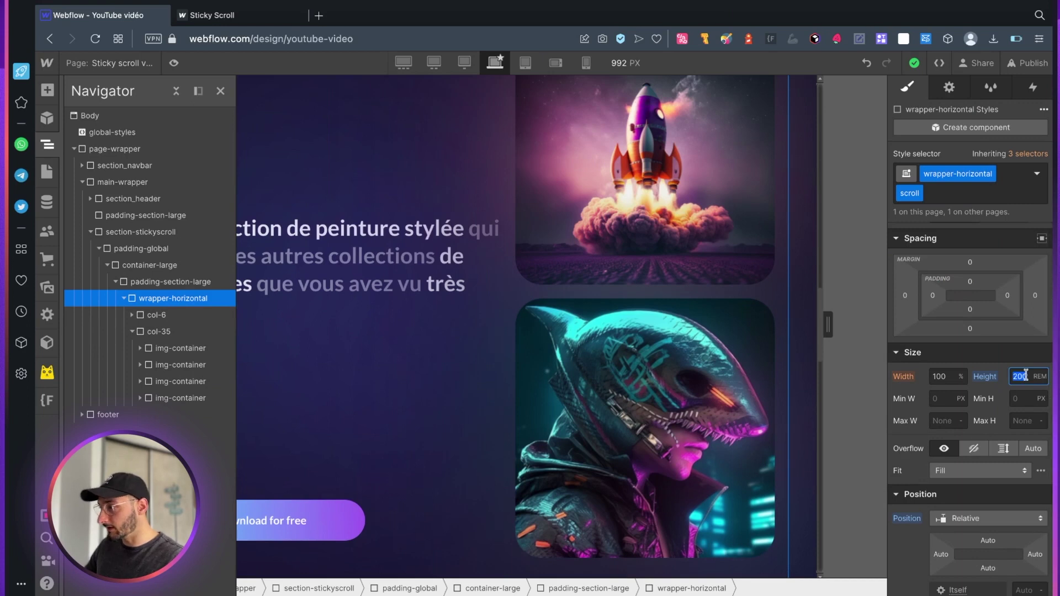
left_click(1040, 376)
left_click(1023, 472)
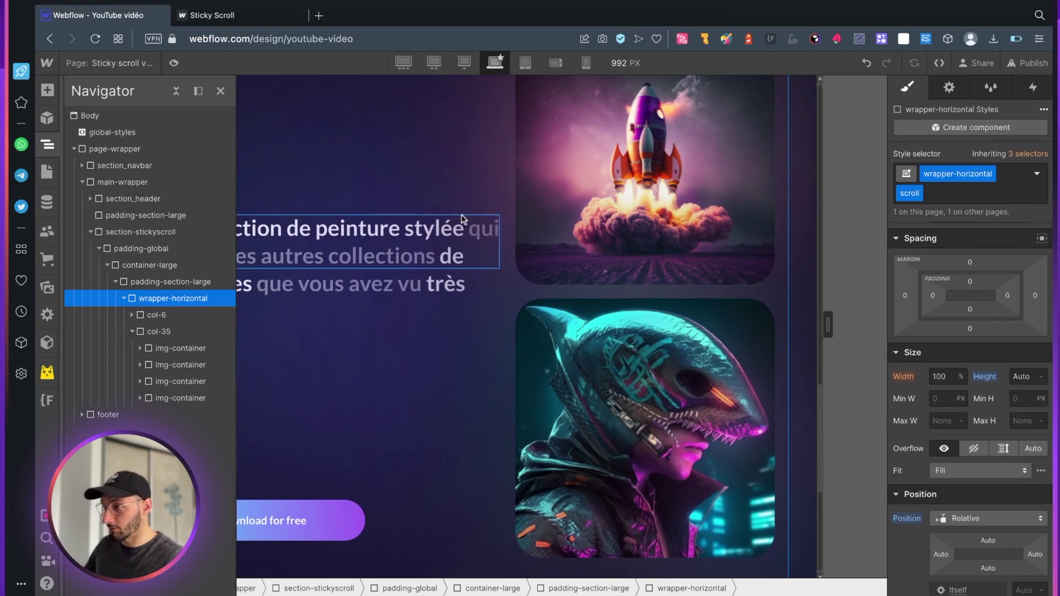
Preview how the sticky text, button and last image scroll with wrapper-horizontal at Auto height.
left_click(173, 62)
scroll(448, 151, "down", 5)
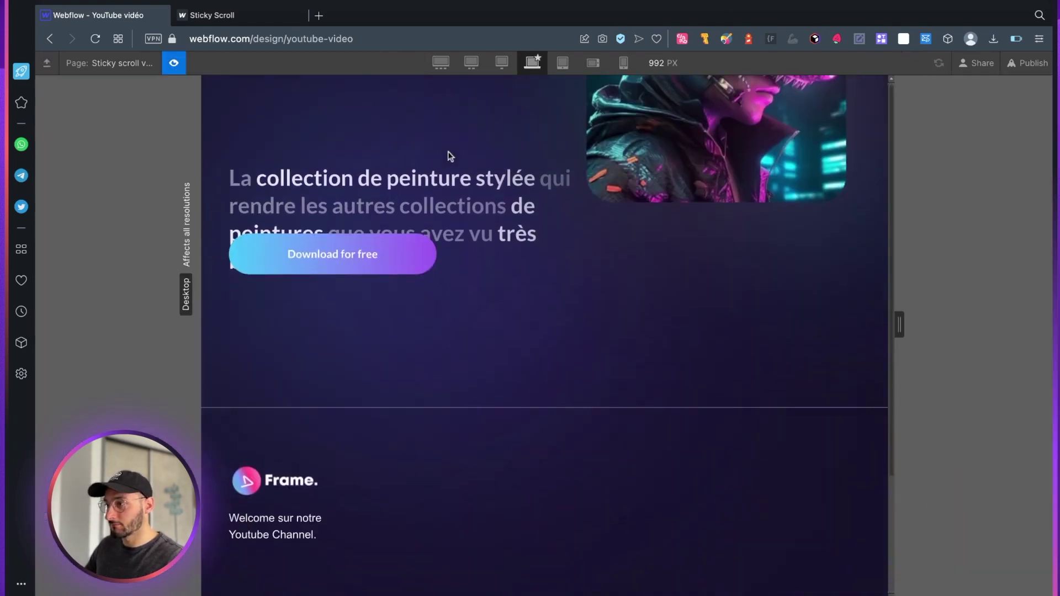
scroll(449, 155, "up", 5)
left_click(173, 63)
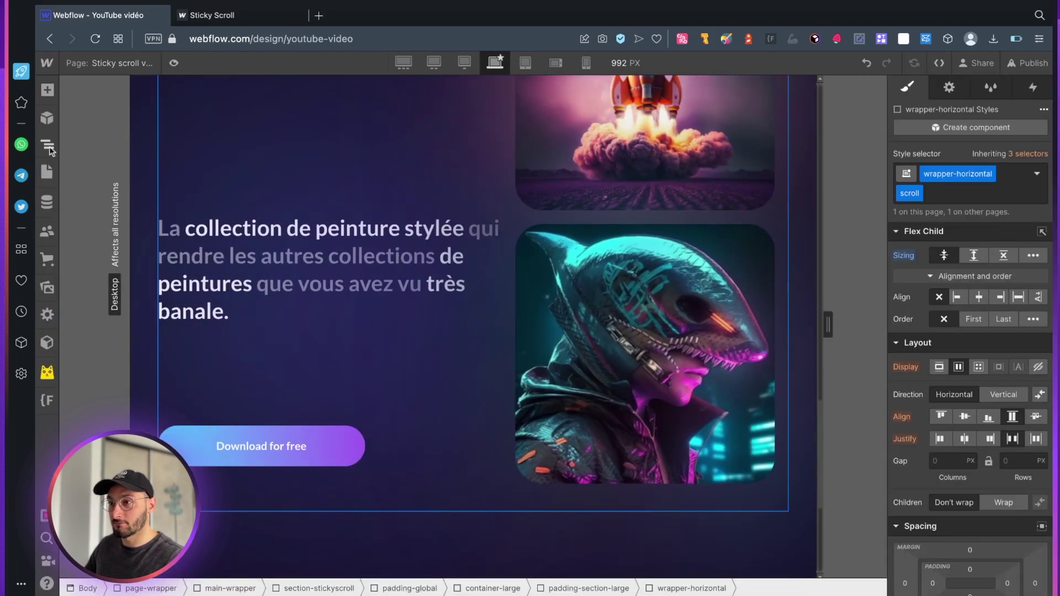
Set the height of wrapper-horizontal to 200 rem.
scroll(971, 358, "down", 3)
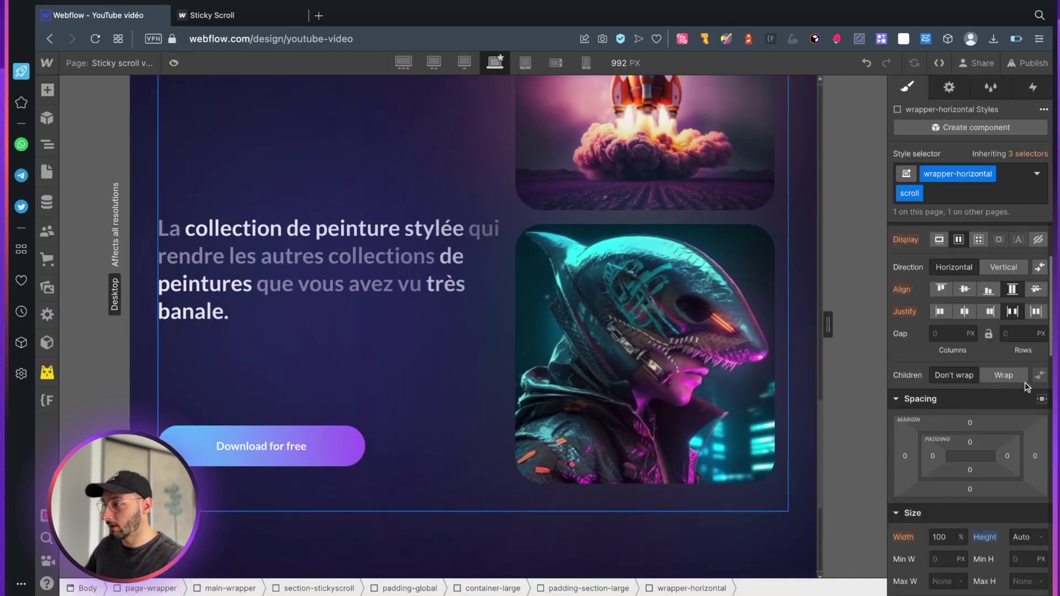
left_click(1021, 536)
type("200rem")
key("Return")
Preview the sticky section from the first image to the last with wrapper-horizontal at 200 rem height.
scroll(283, 163, "up", 3)
key("super+shift+p")
scroll(331, 171, "up", 3)
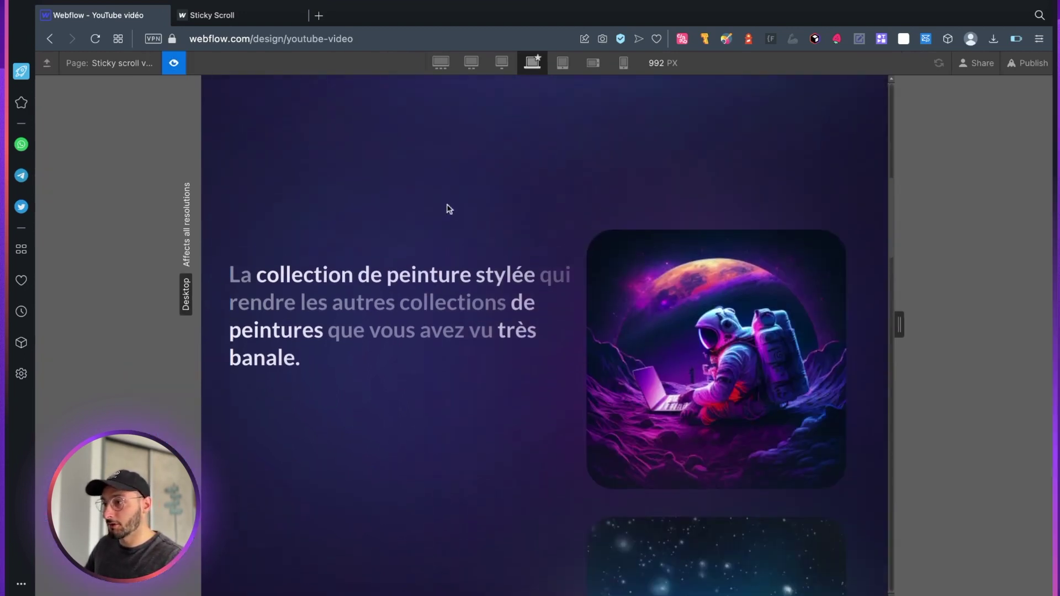
scroll(448, 208, "down", 8)
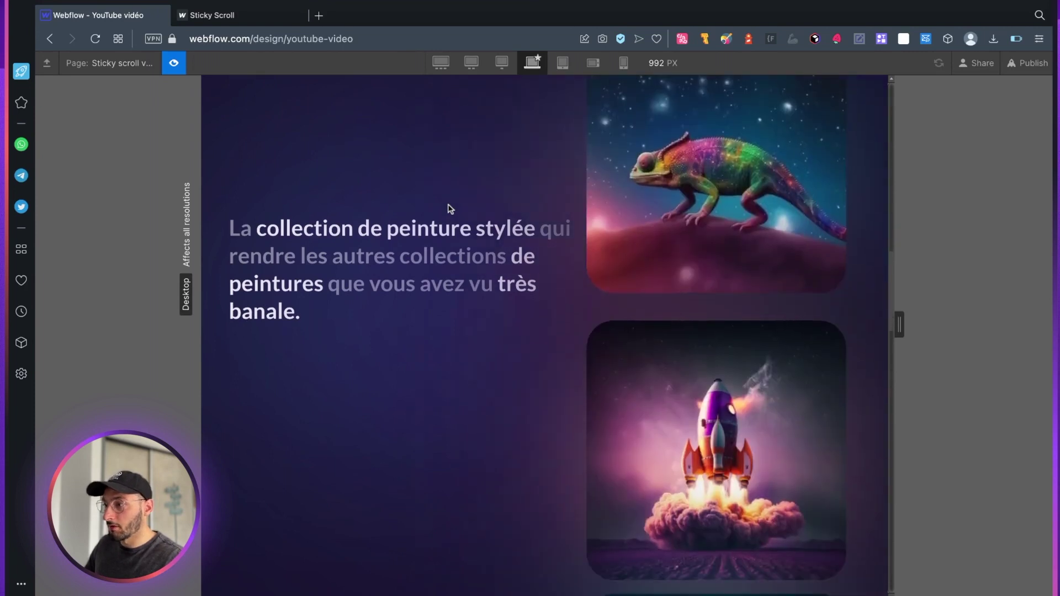
scroll(447, 209, "down", 8)
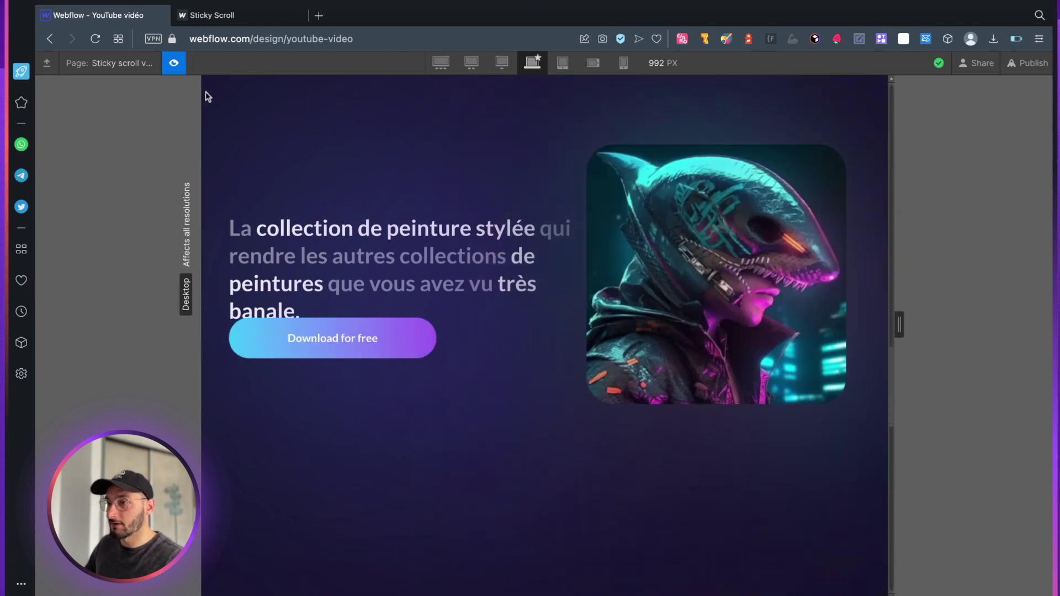
left_click(180, 69)
Set the sticky top offset of the scroll-stopper 4 block around the download button to 400 px.
left_click(331, 338)
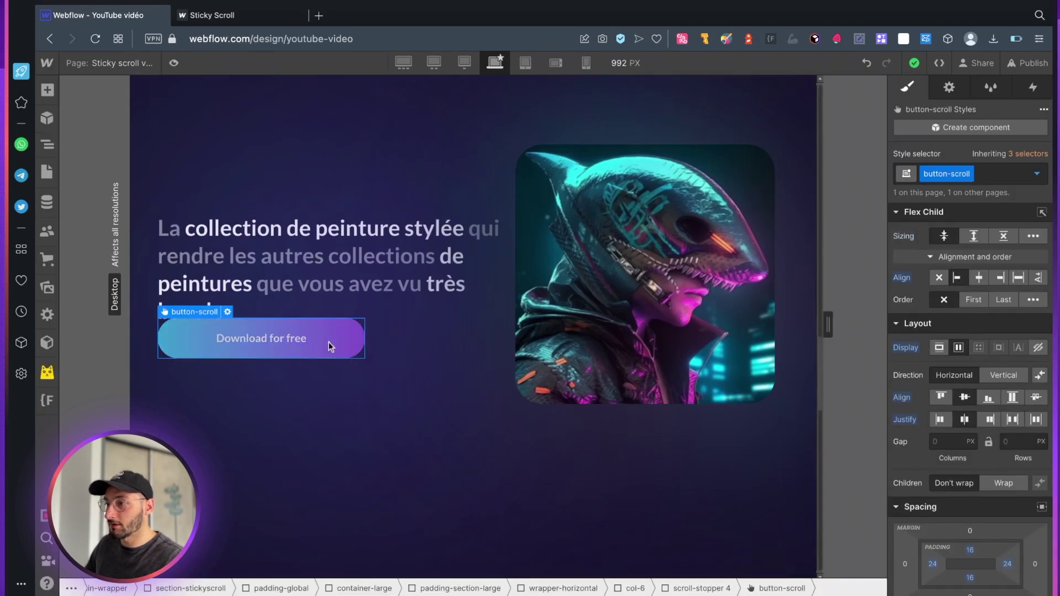
left_click(698, 588)
scroll(967, 515, "down", 5)
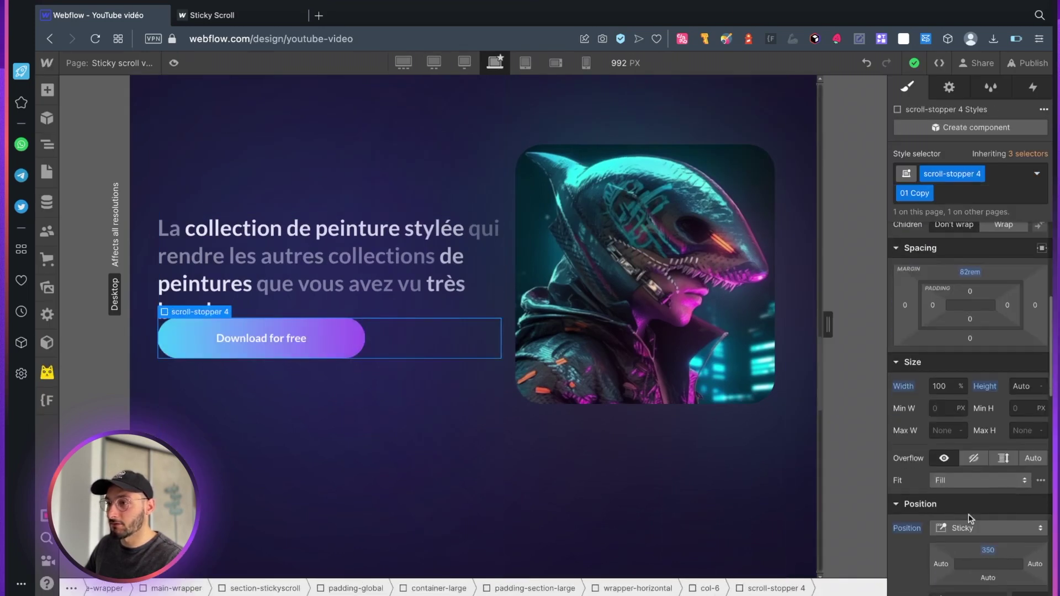
left_click(989, 550)
type("400")
key("Return")
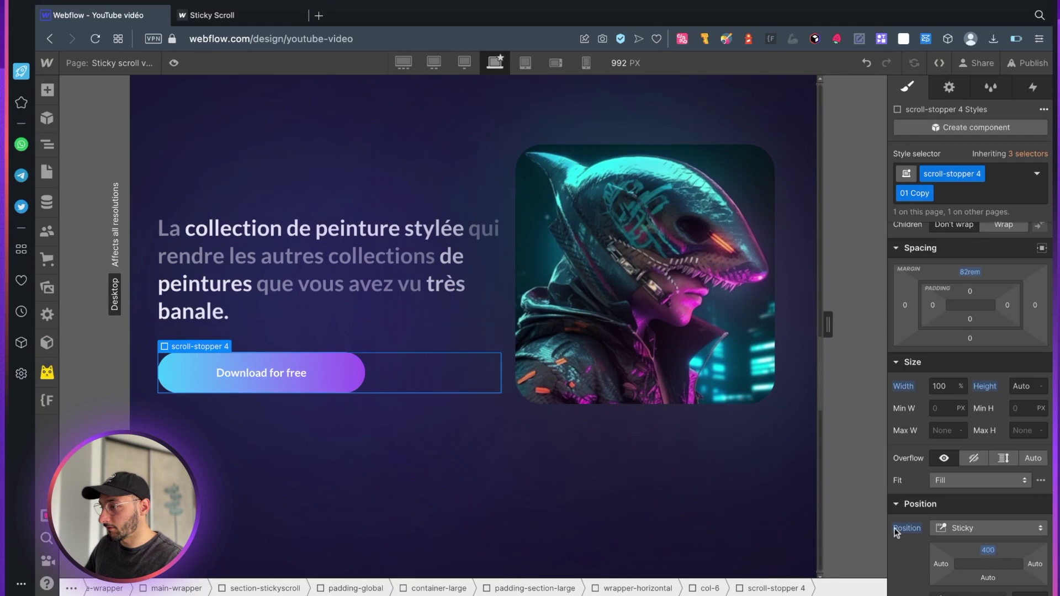
Preview the section to check where the download button sticks relative to the text with its 400 px offset.
left_click(174, 62)
scroll(395, 200, "up", 1)
scroll(396, 200, "down", 1)
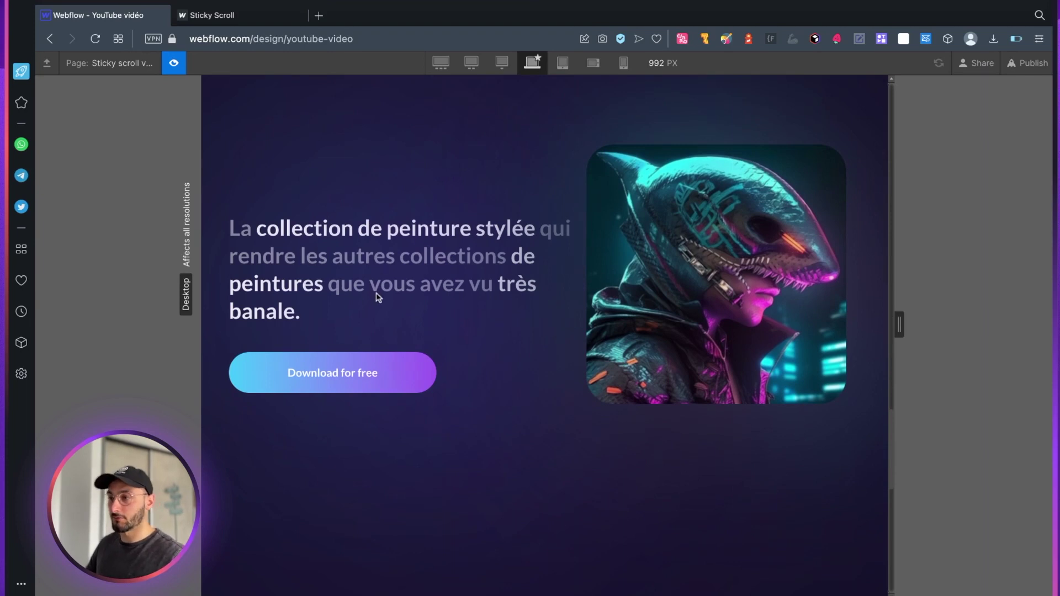
scroll(400, 310, "down", 3)
scroll(402, 310, "up", 3)
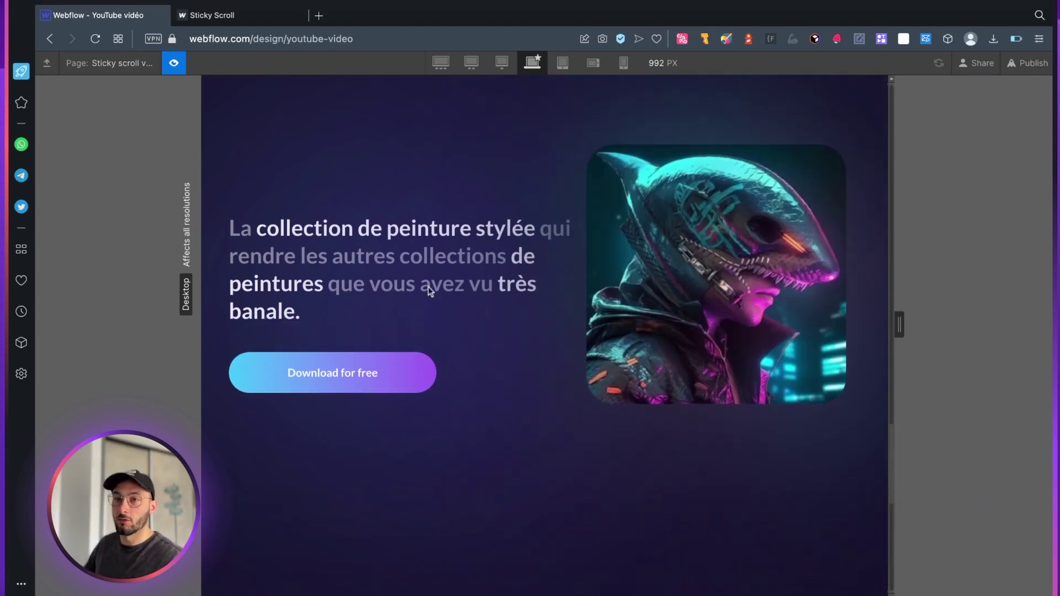
scroll(475, 294, "down", 5)
scroll(485, 296, "up", 8)
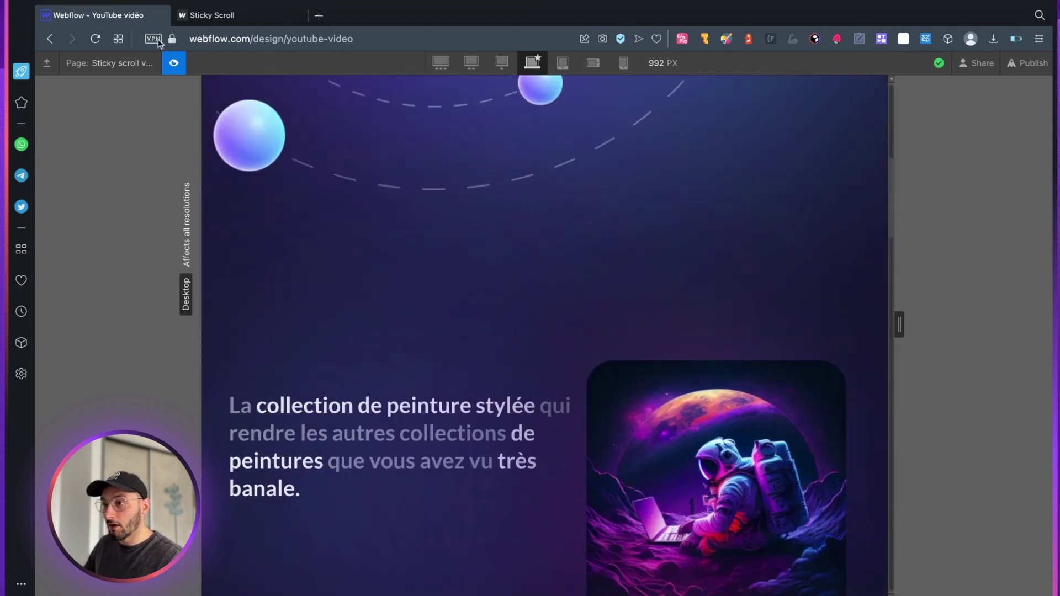
left_click(174, 63)
Review the structure of wrapper-horizontal with its two columns collapsed, along with its layout and size settings.
left_click(47, 144)
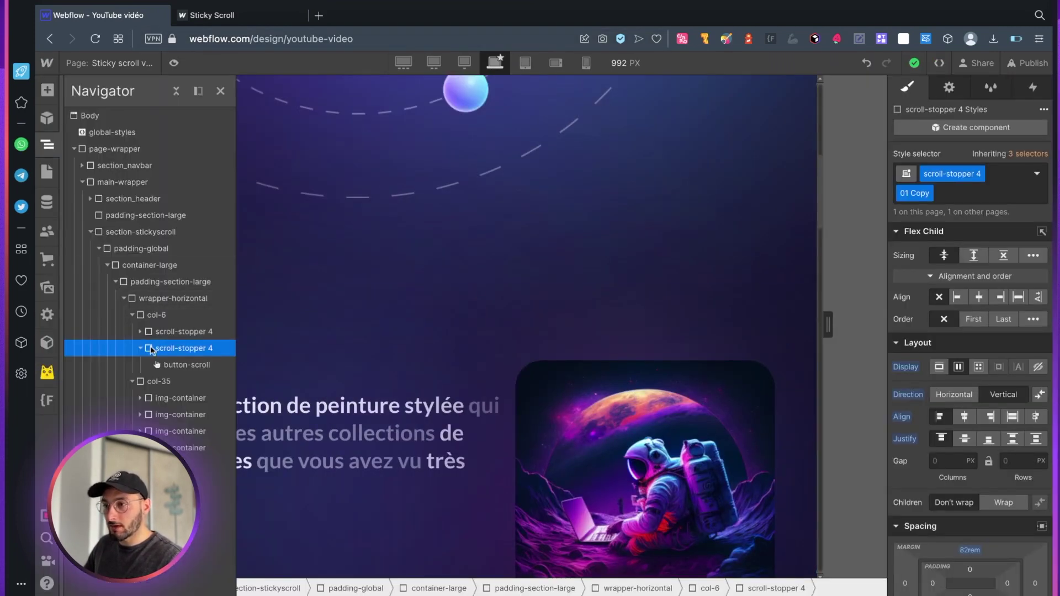
left_click(133, 316)
left_click(145, 303)
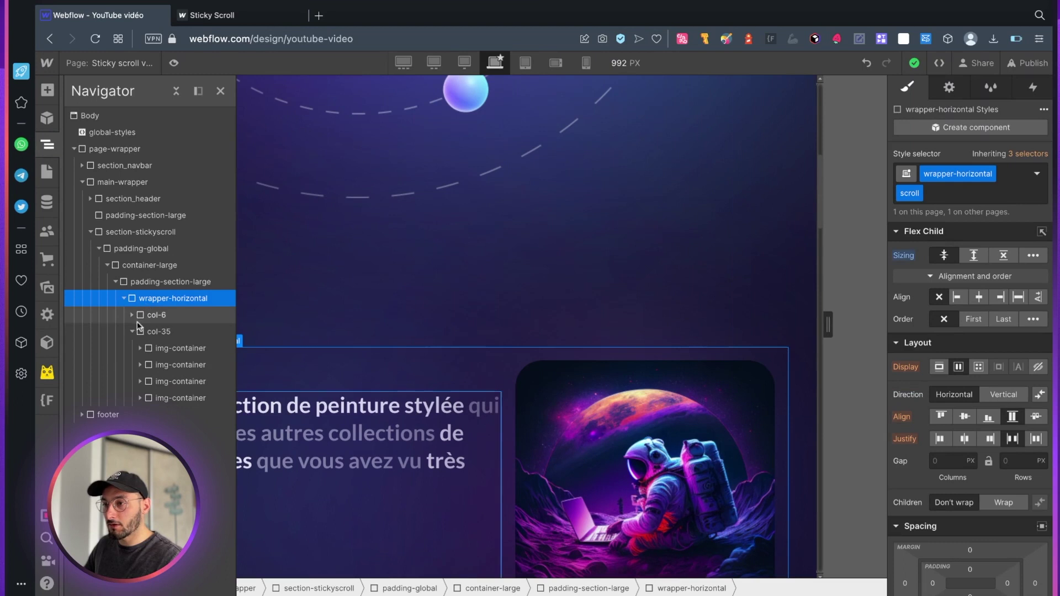
left_click(132, 331)
scroll(1047, 418, "down", 4)
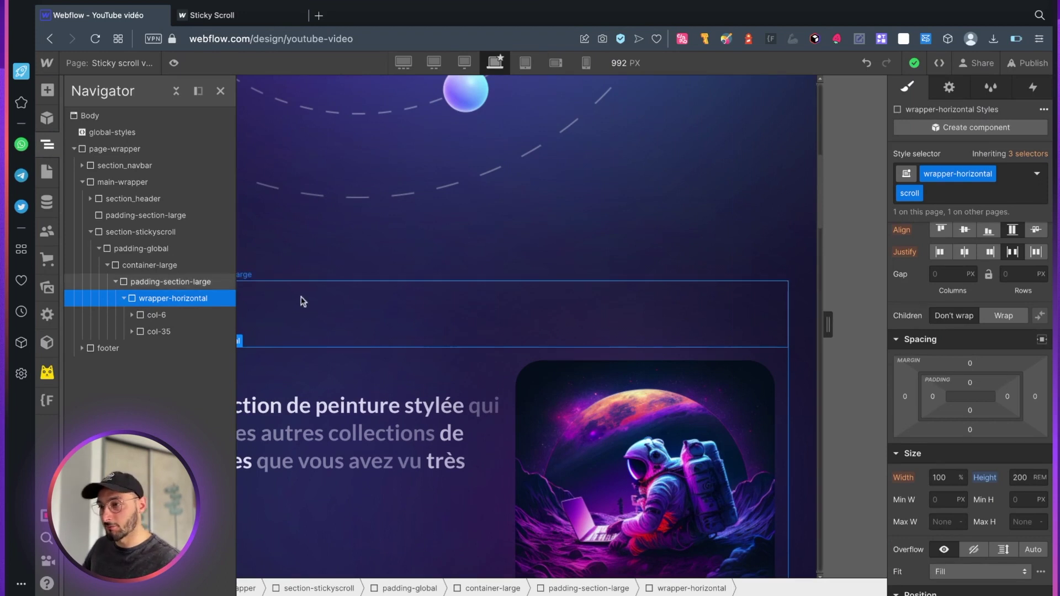
Examine col-6 and the sticky position settings of its first scroll-stopper 4, which holds the text.
left_click(162, 316)
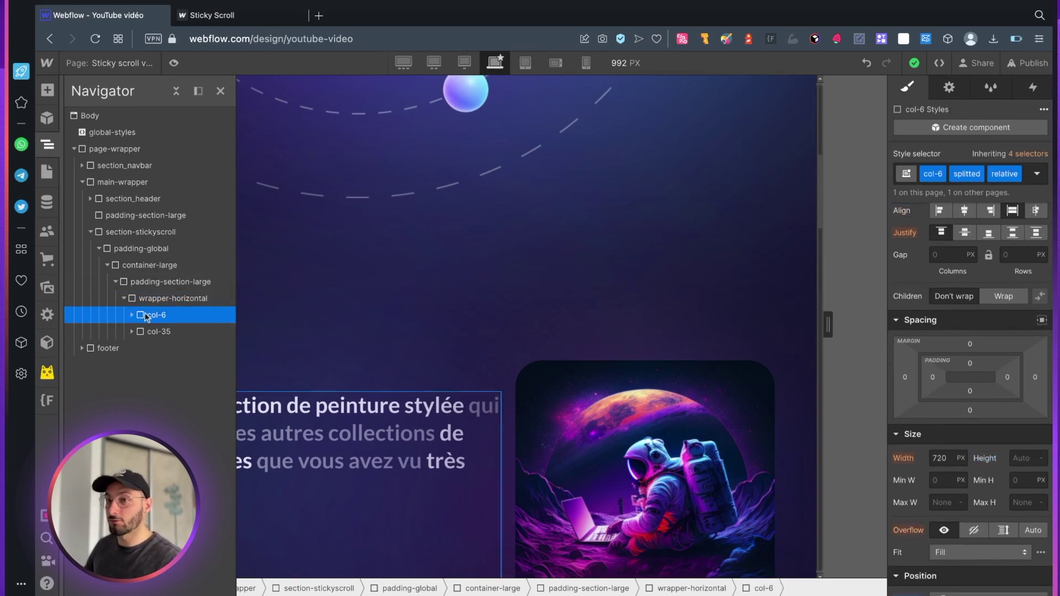
left_click(131, 315)
left_click(171, 331)
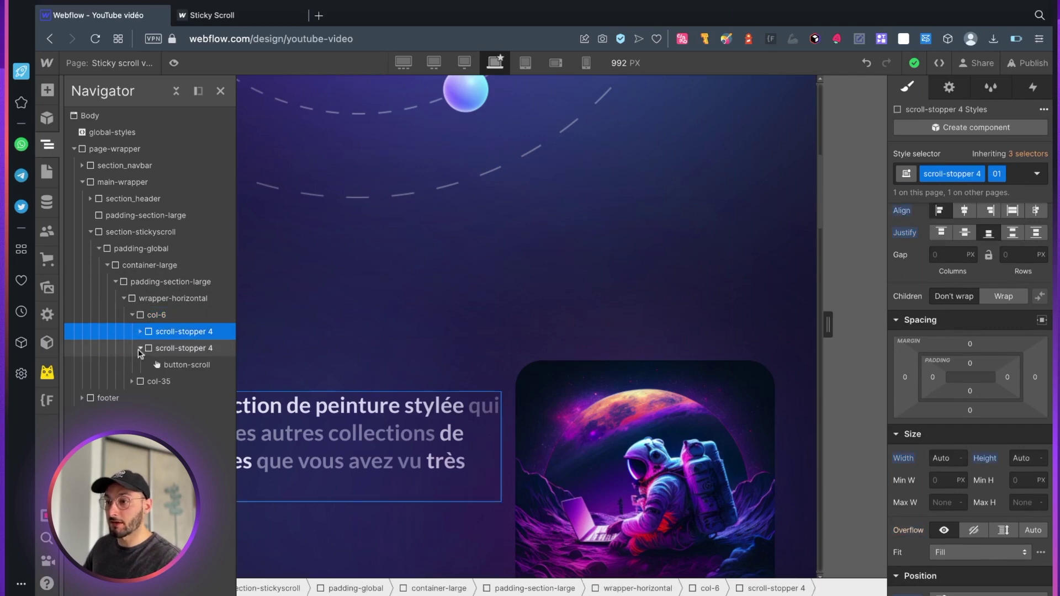
scroll(980, 433, "down", 5)
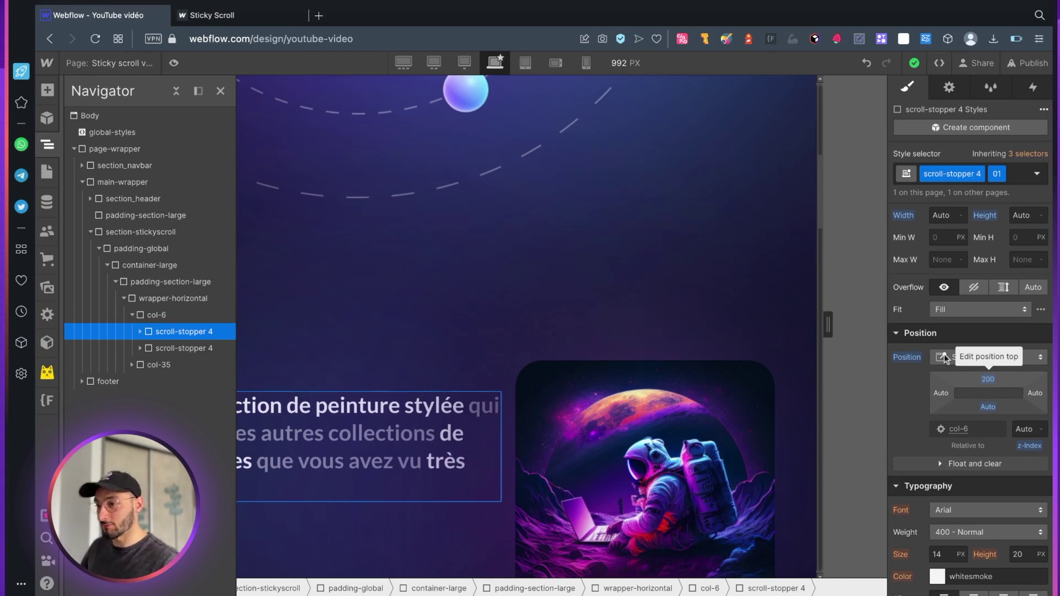
scroll(473, 303, "up", 3)
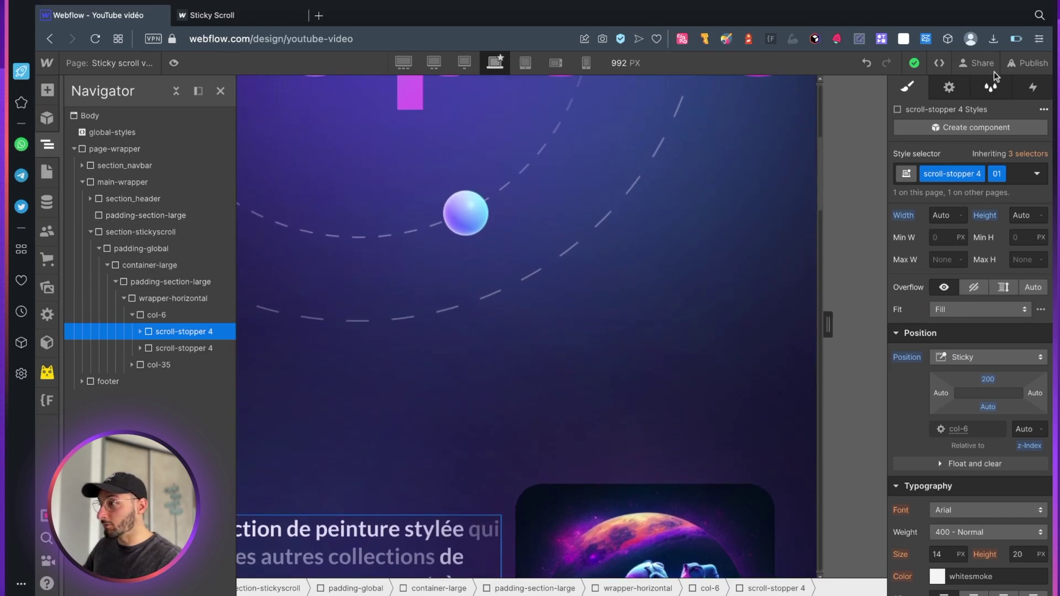
Publish the site to the youtube-video.webflow.io staging domain and open the published page.
left_click(1028, 63)
left_click(926, 304)
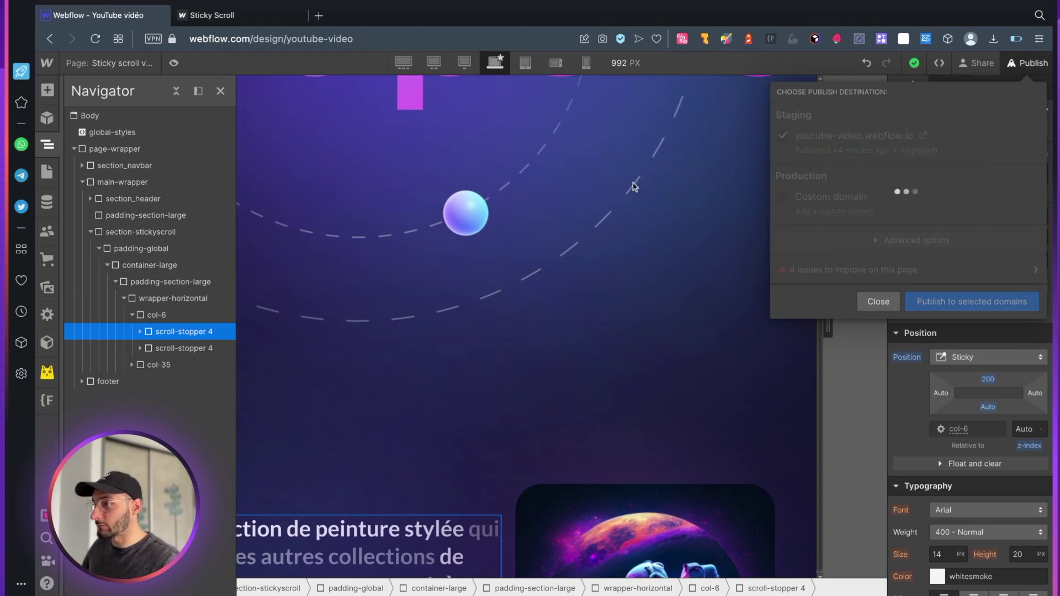
left_click(919, 135)
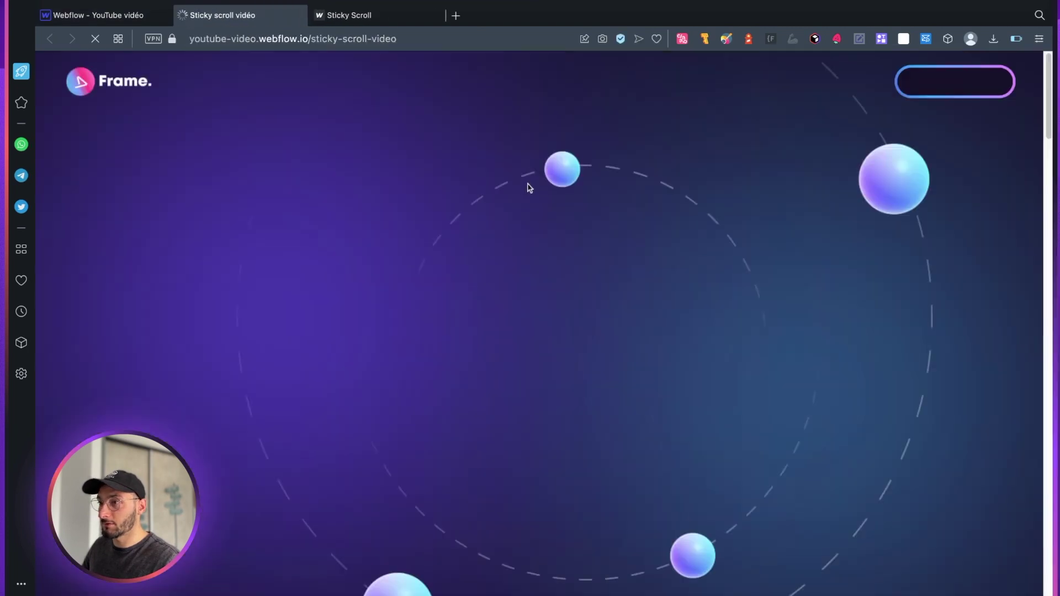
Check the sticky behaviour of the text, download button and last image on the published page.
scroll(542, 194, "down", 10)
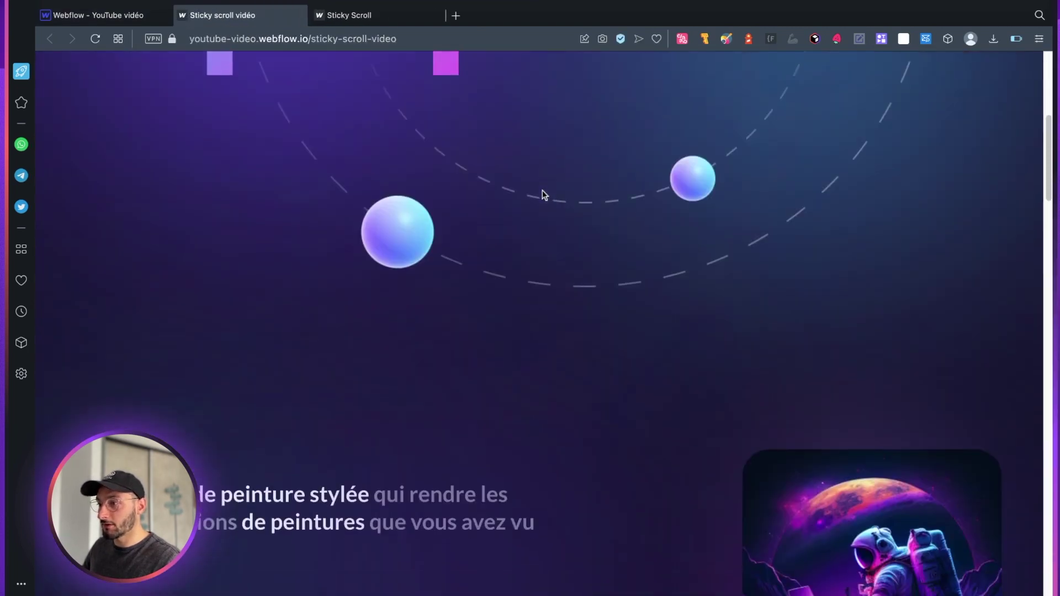
scroll(872, 323, "down", 10)
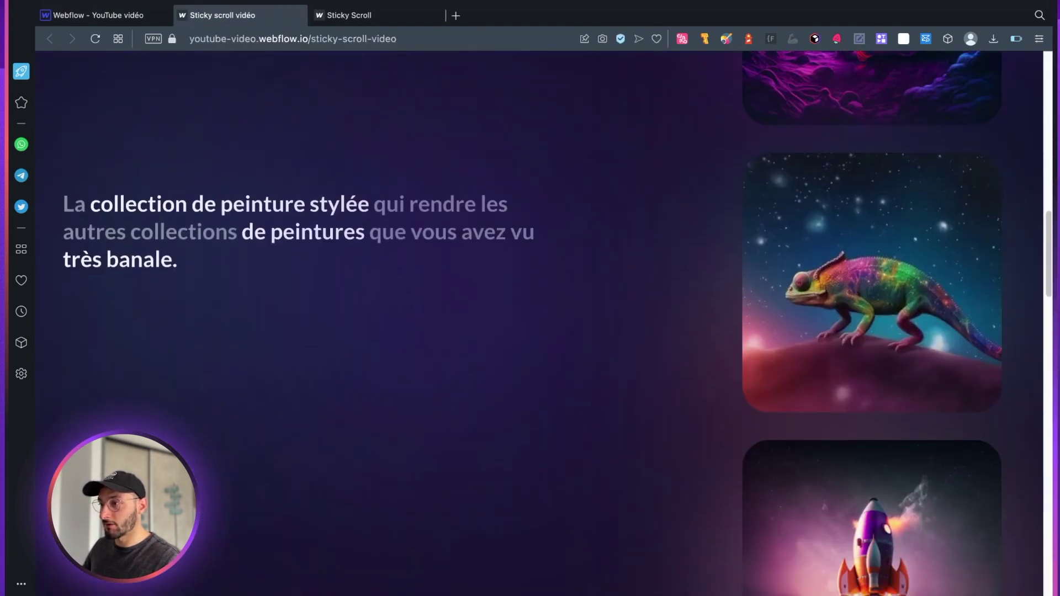
scroll(872, 323, "down", 5)
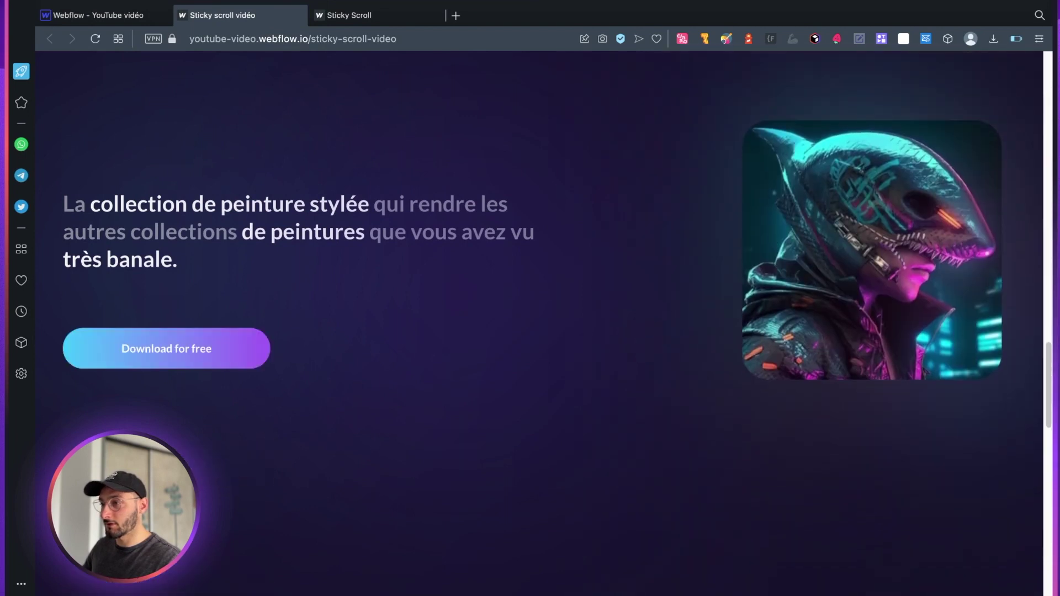
scroll(529, 284, "down", 2)
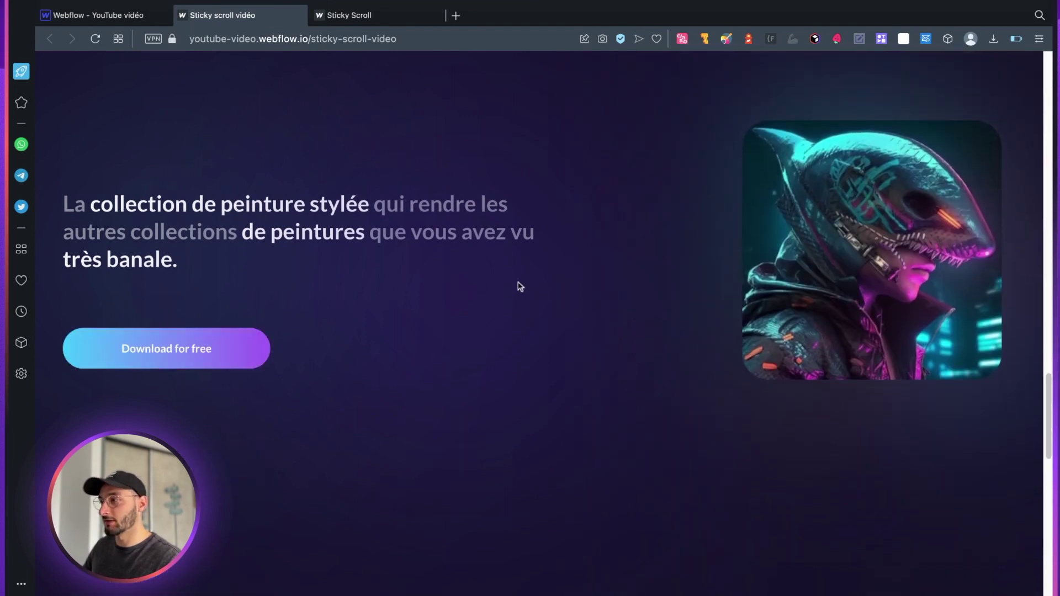
scroll(517, 285, "up", 2)
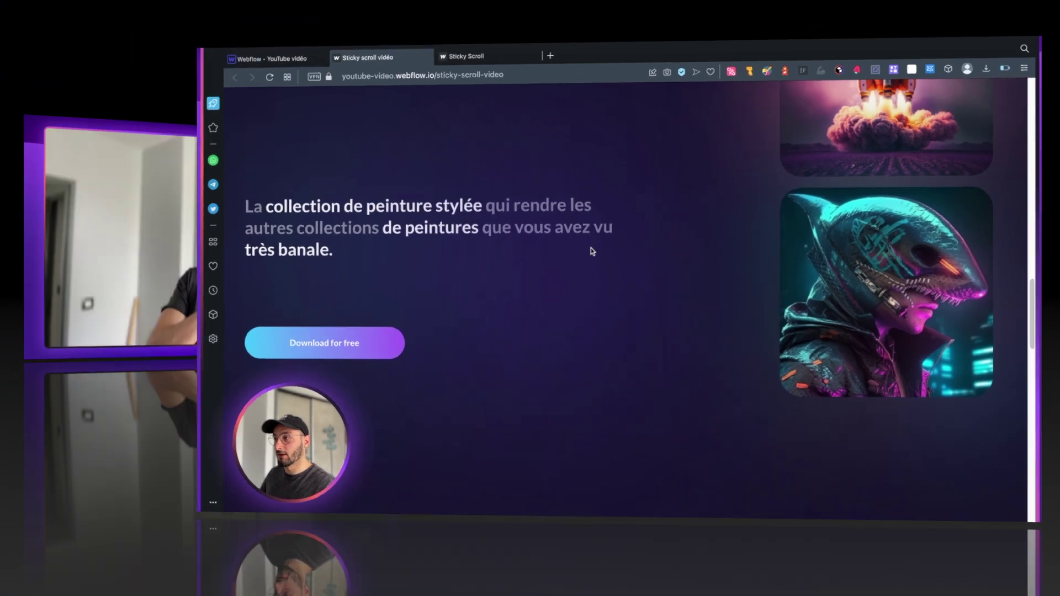